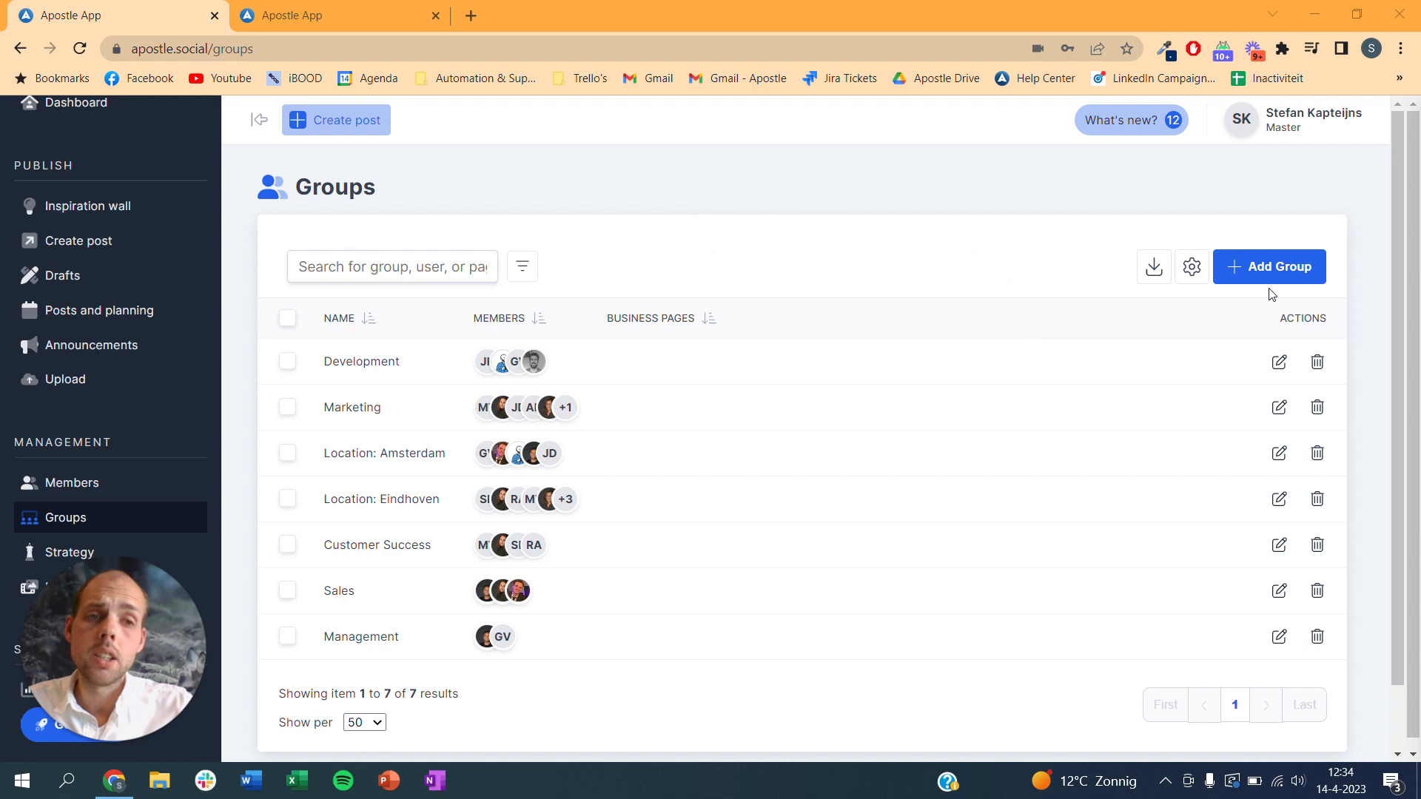
View the form for creating a new group and close it without saving
click(1283, 272)
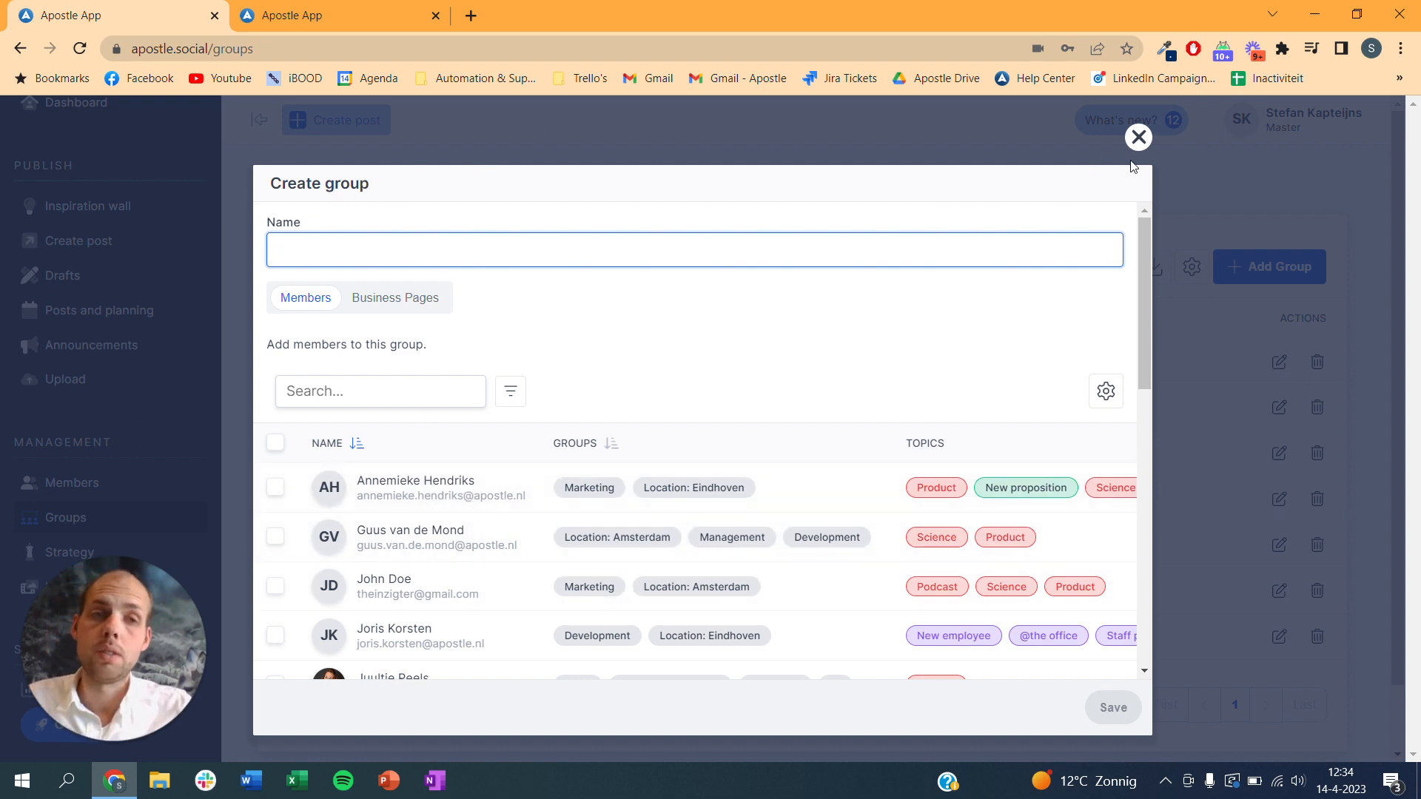
click(1138, 137)
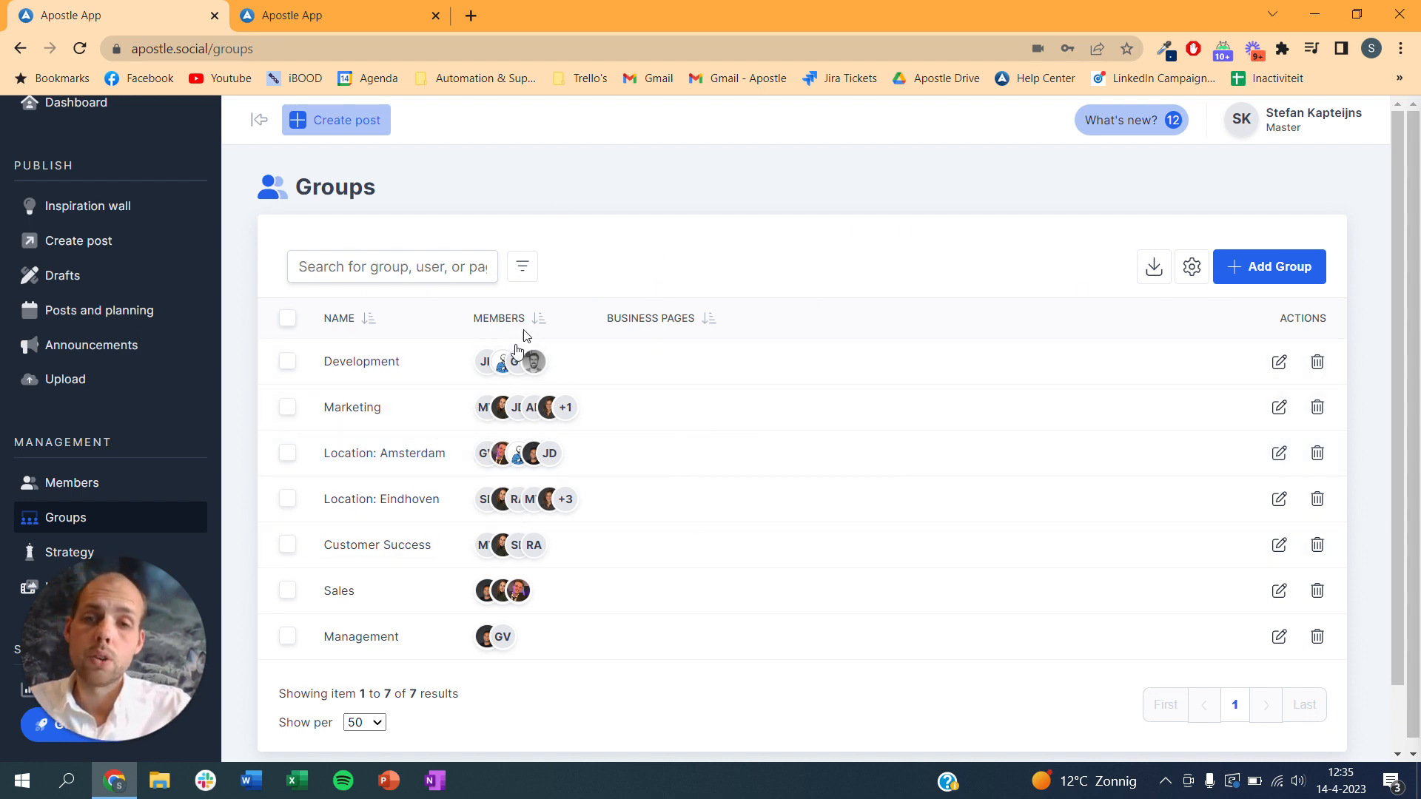
In the post being prepared in the other browser tab, filter the member channels by the Marketing group
click(331, 18)
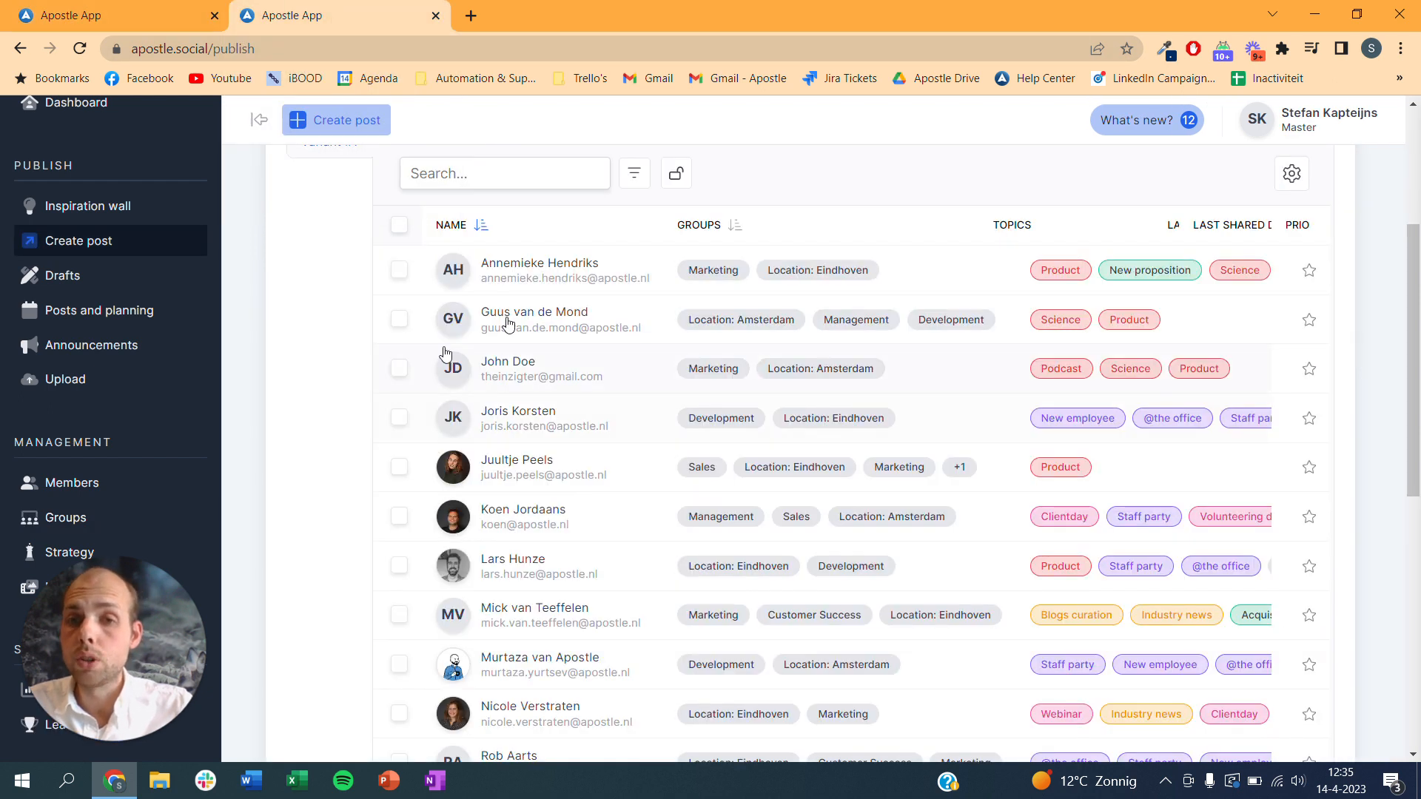
scroll(397, 359, up, 4)
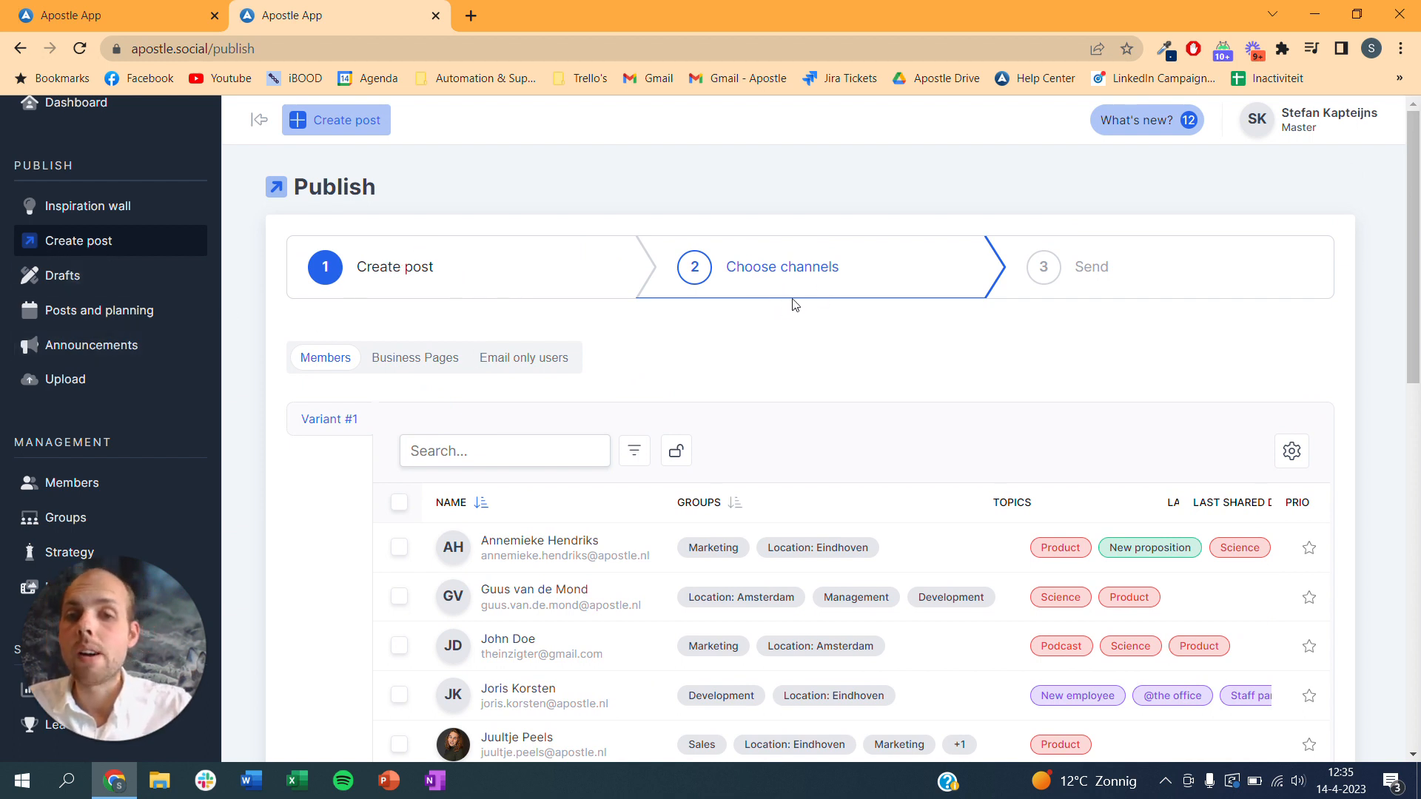
scroll(704, 403, down, 1)
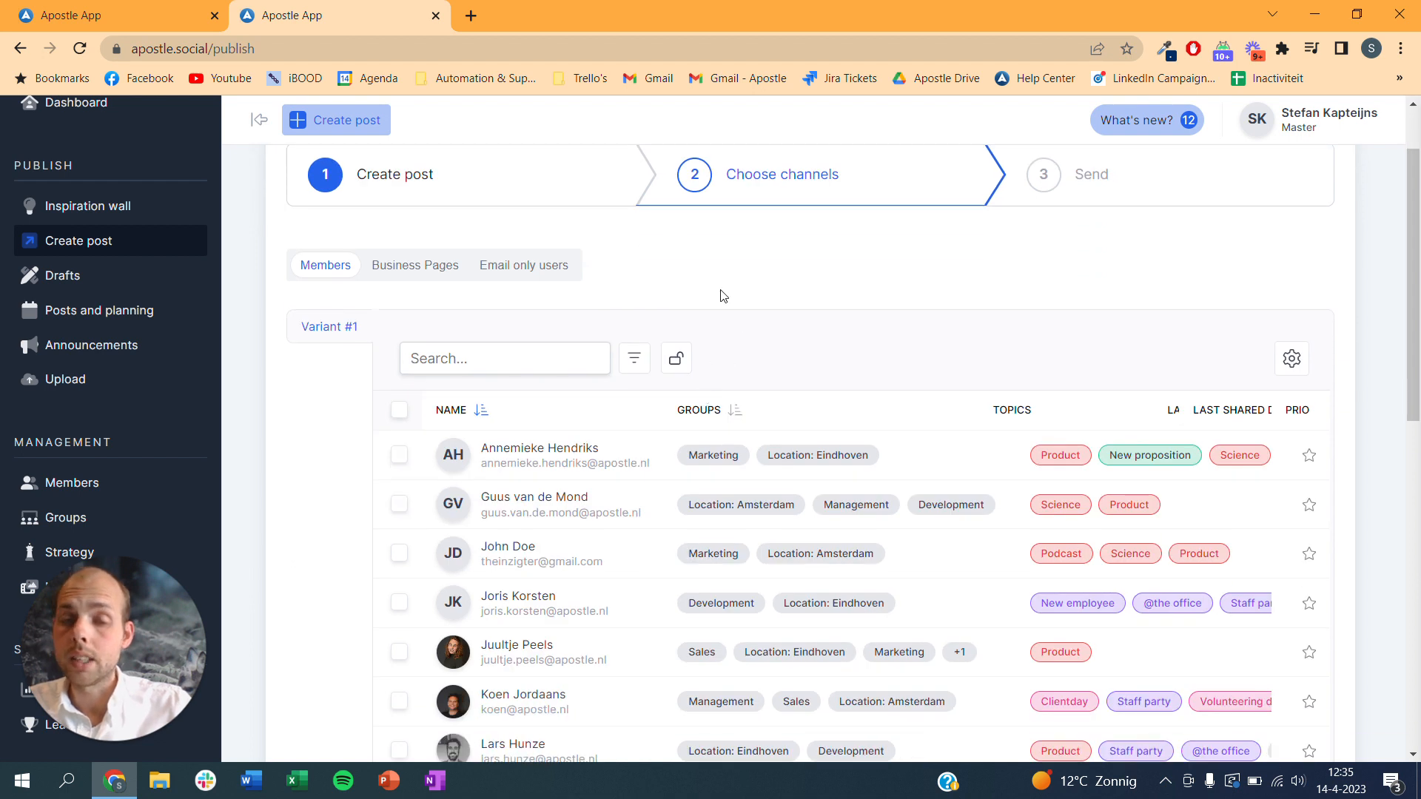
scroll(770, 282, down, 1)
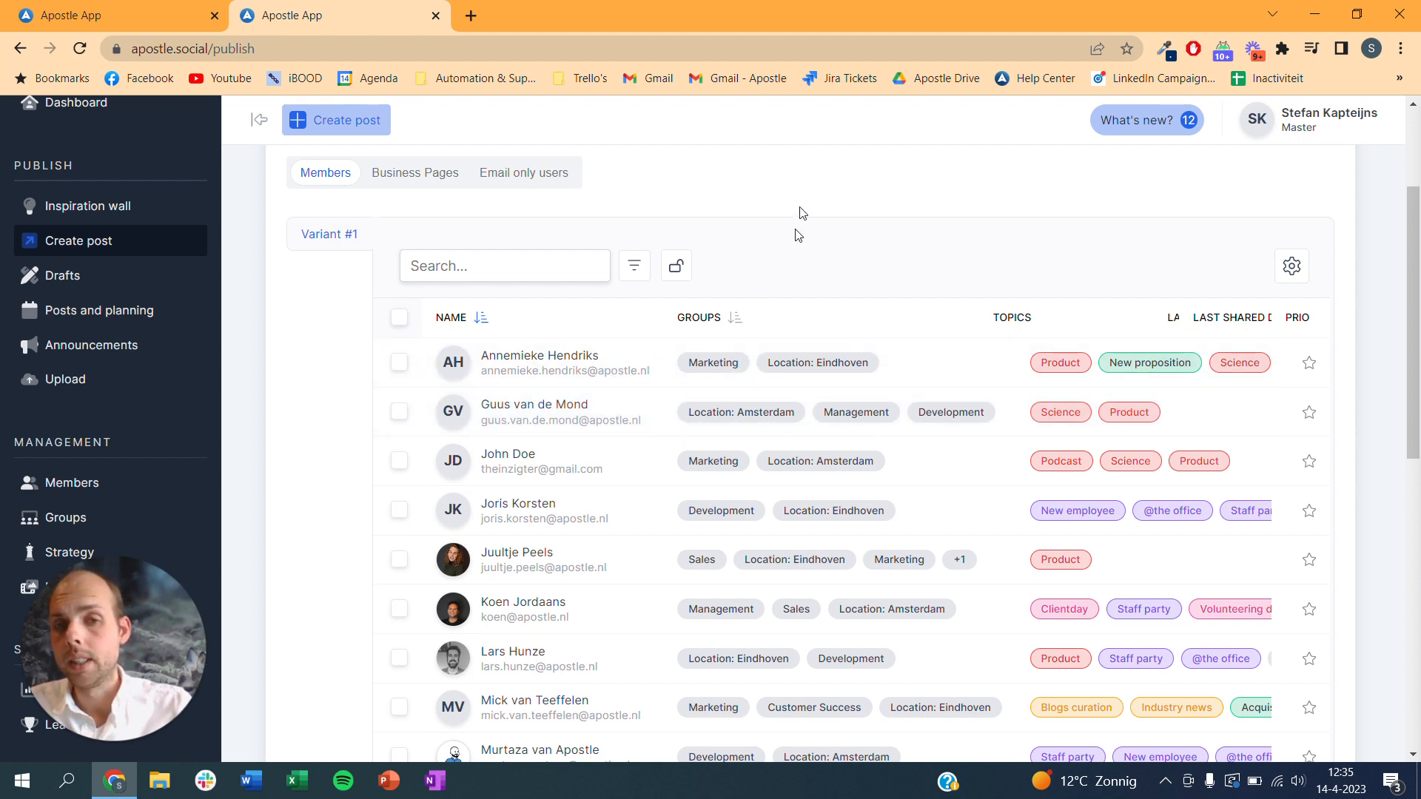
click(634, 268)
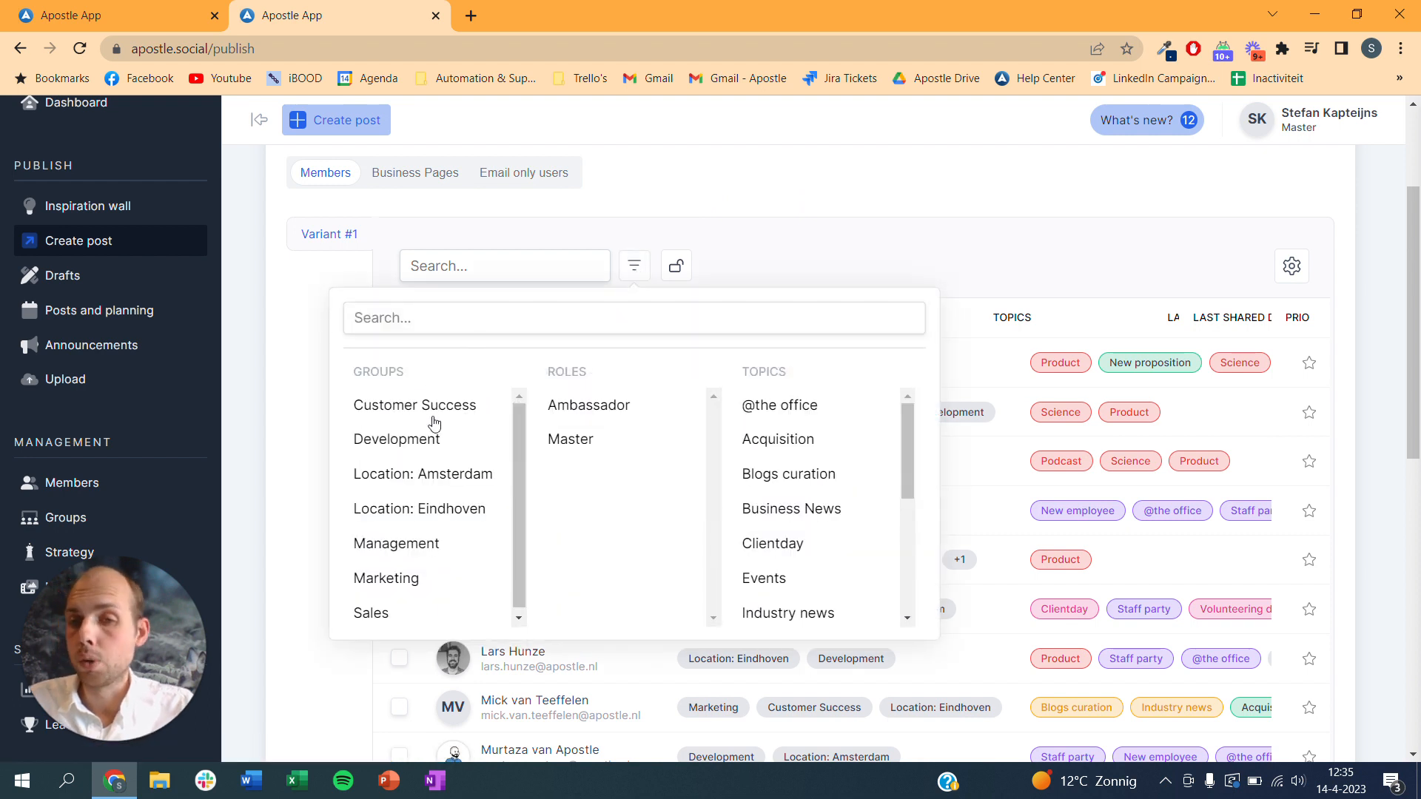
click(404, 585)
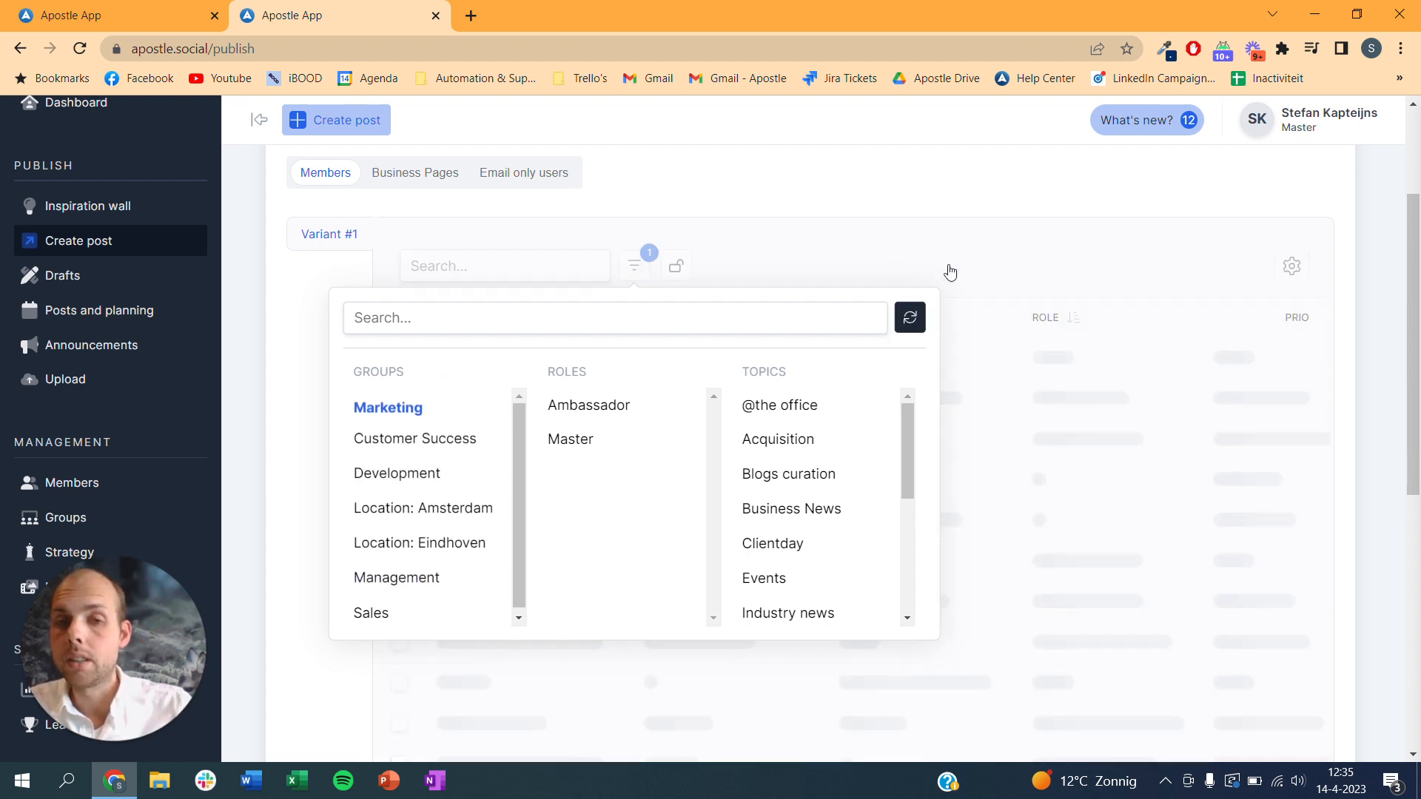
click(840, 274)
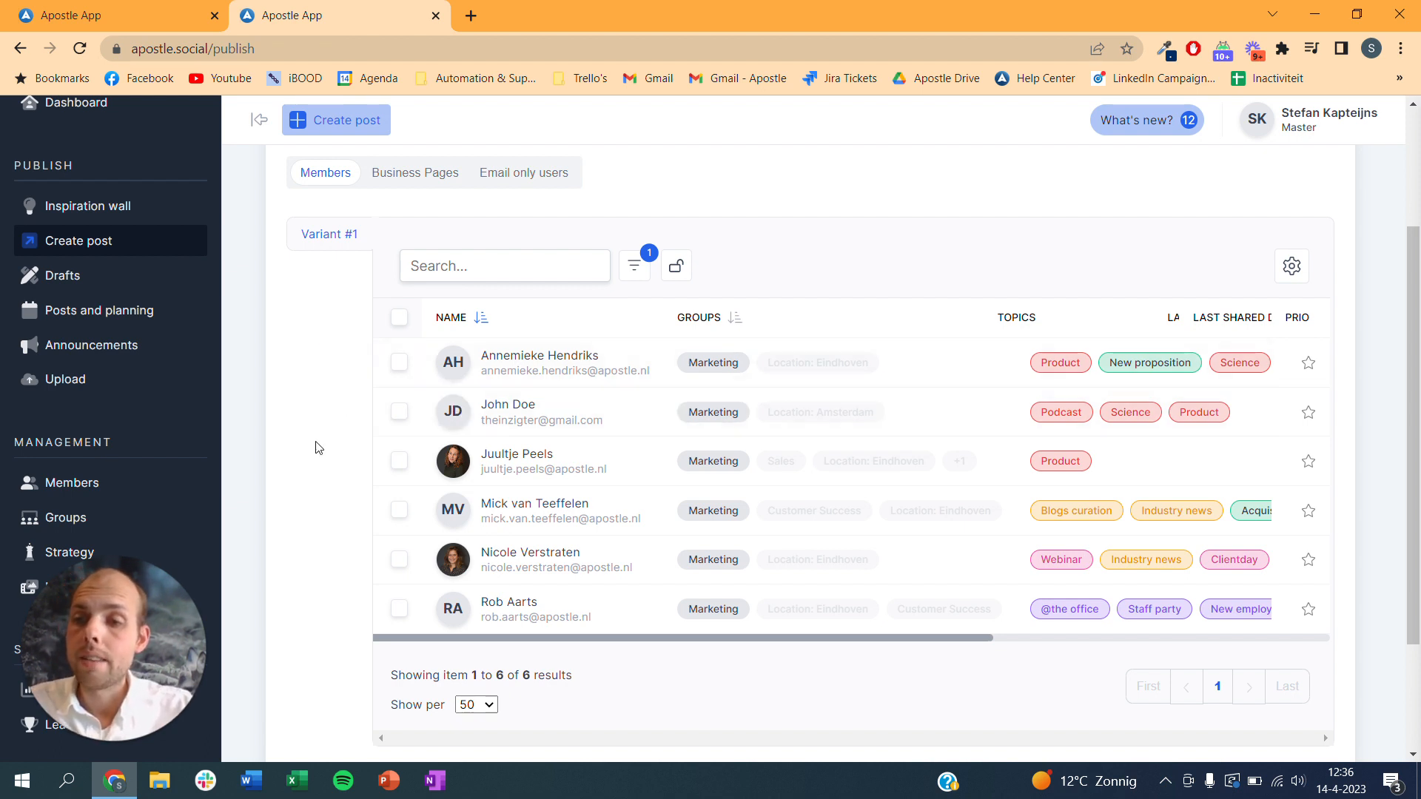
scroll(314, 444, down, 1)
scroll(171, 474, down, 1)
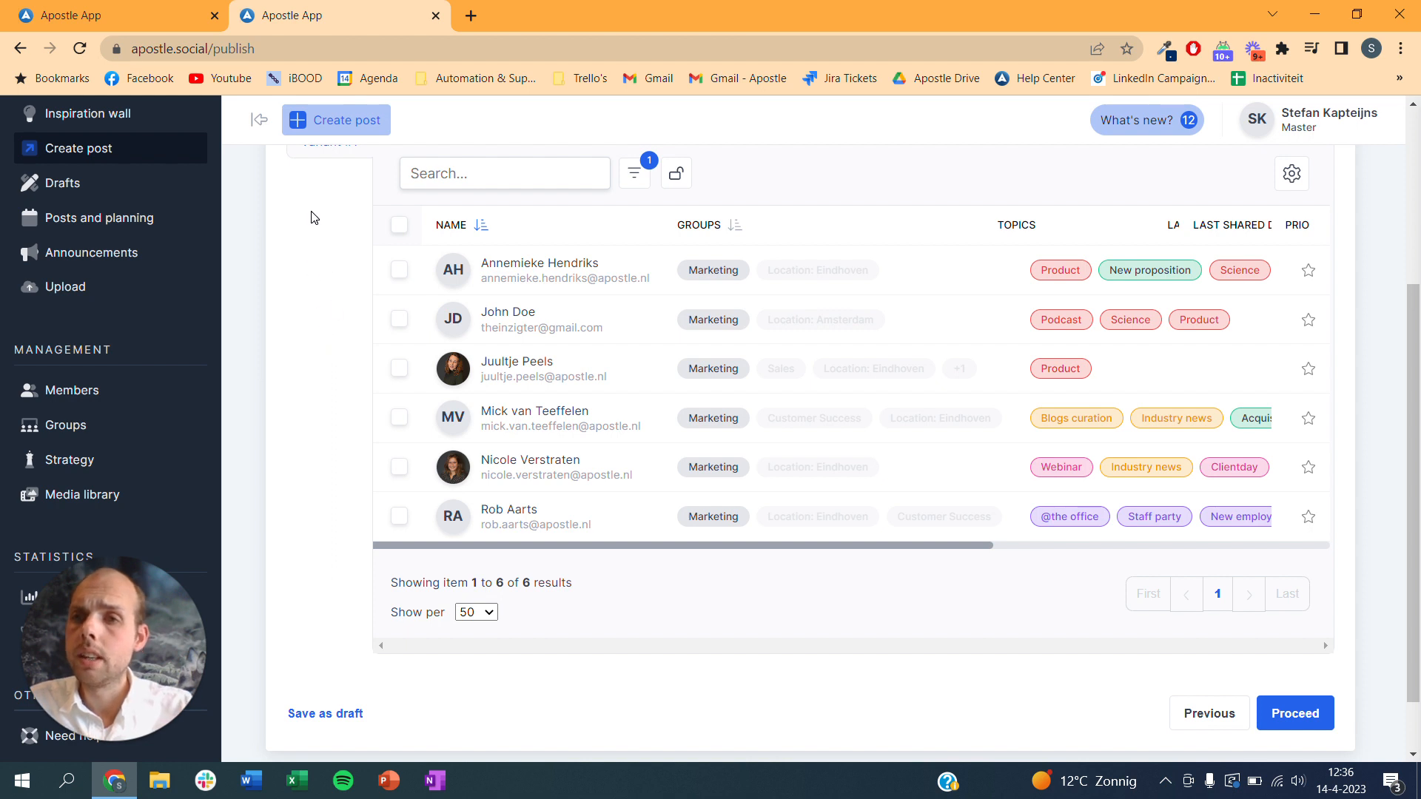
Return to the first browser tab and examine the Strategy page's topics, subtopics, monthly post goals and hashtags
click(175, 18)
scroll(207, 429, down, 2)
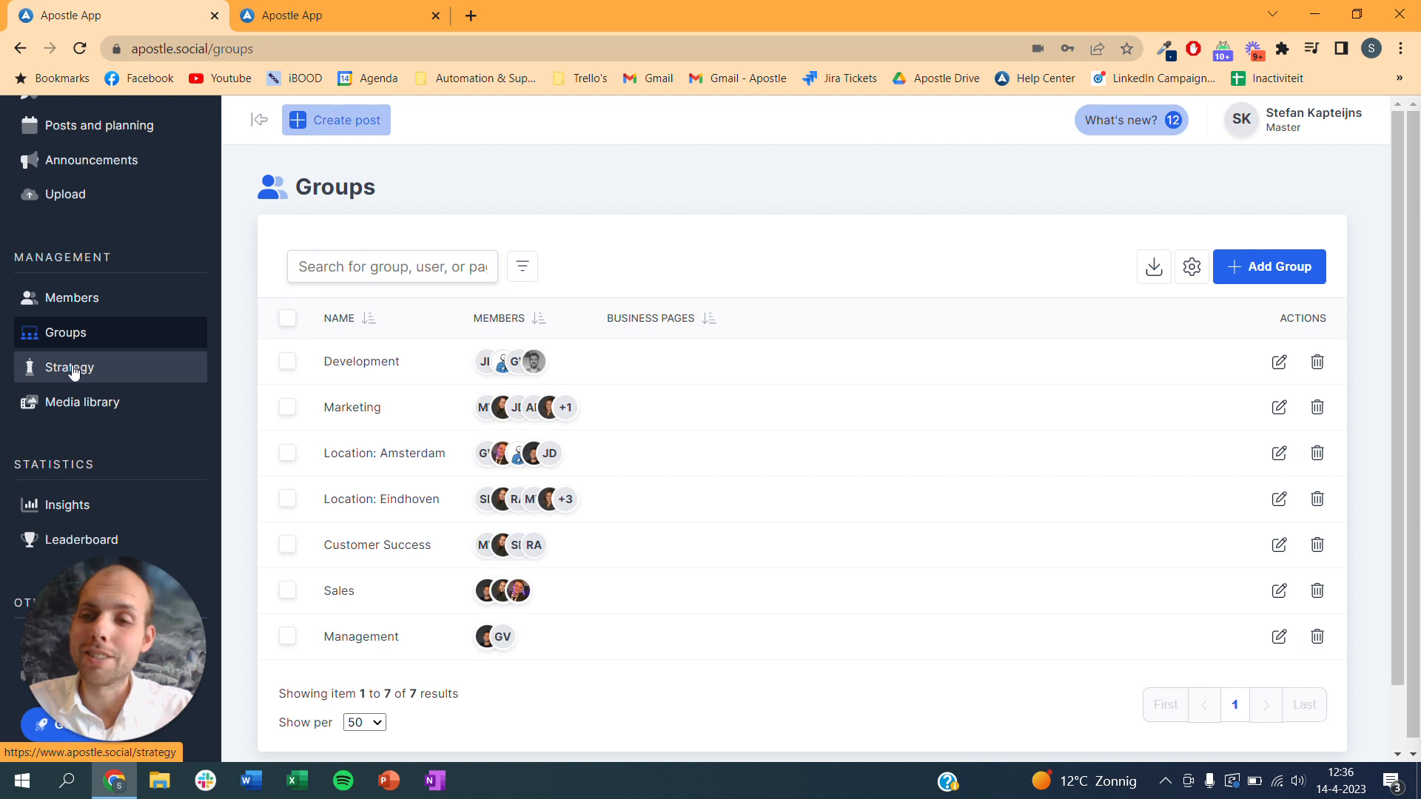
click(77, 370)
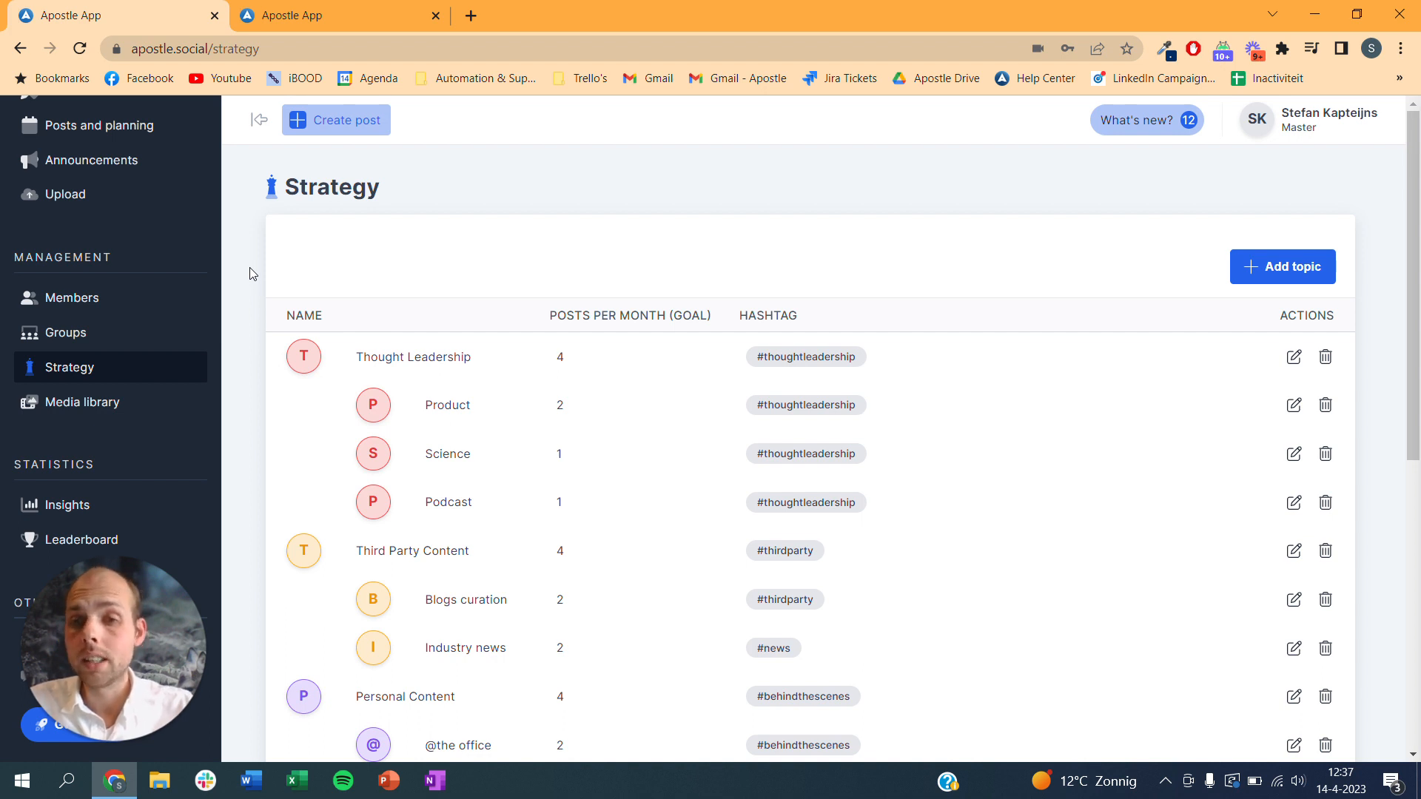
scroll(337, 289, down, 1)
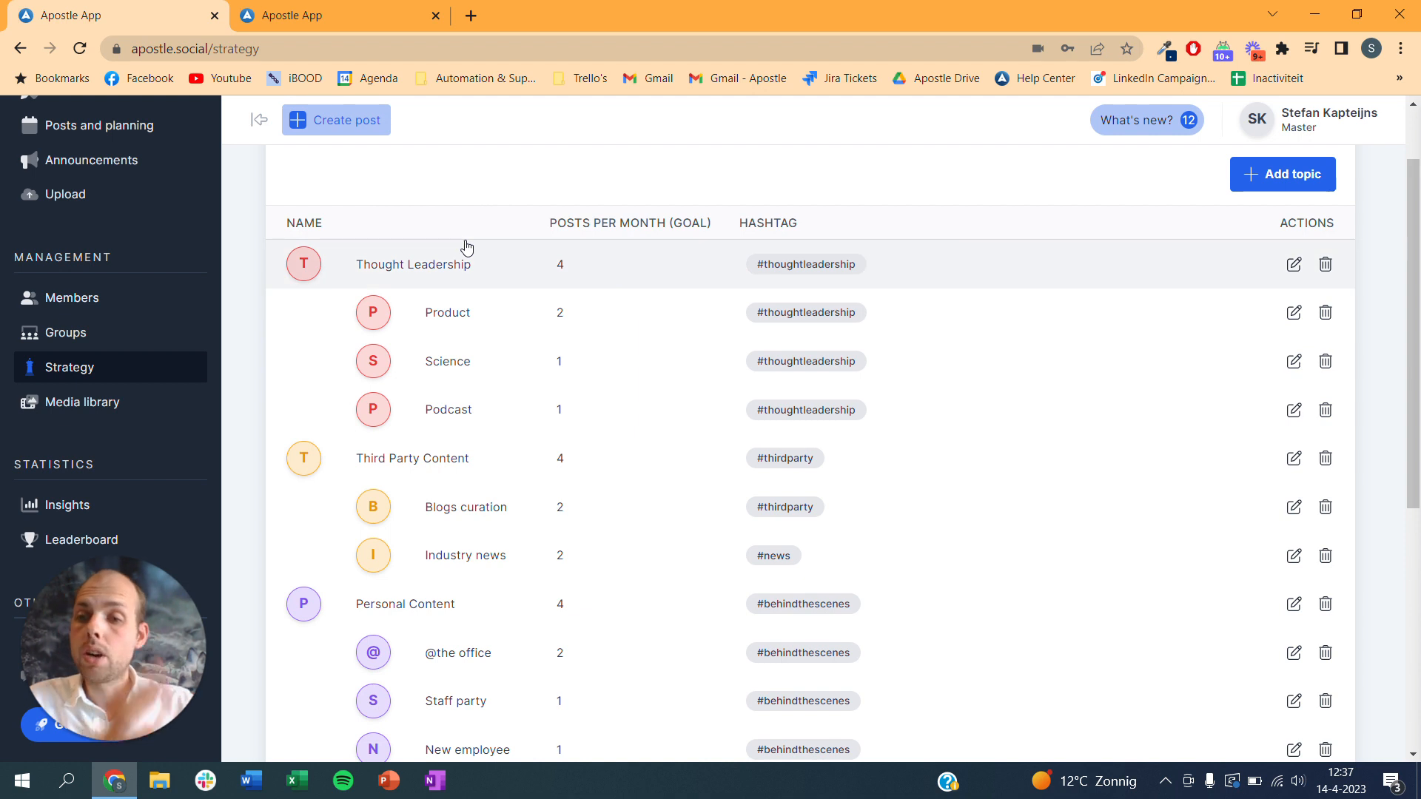
scroll(466, 246, down, 1)
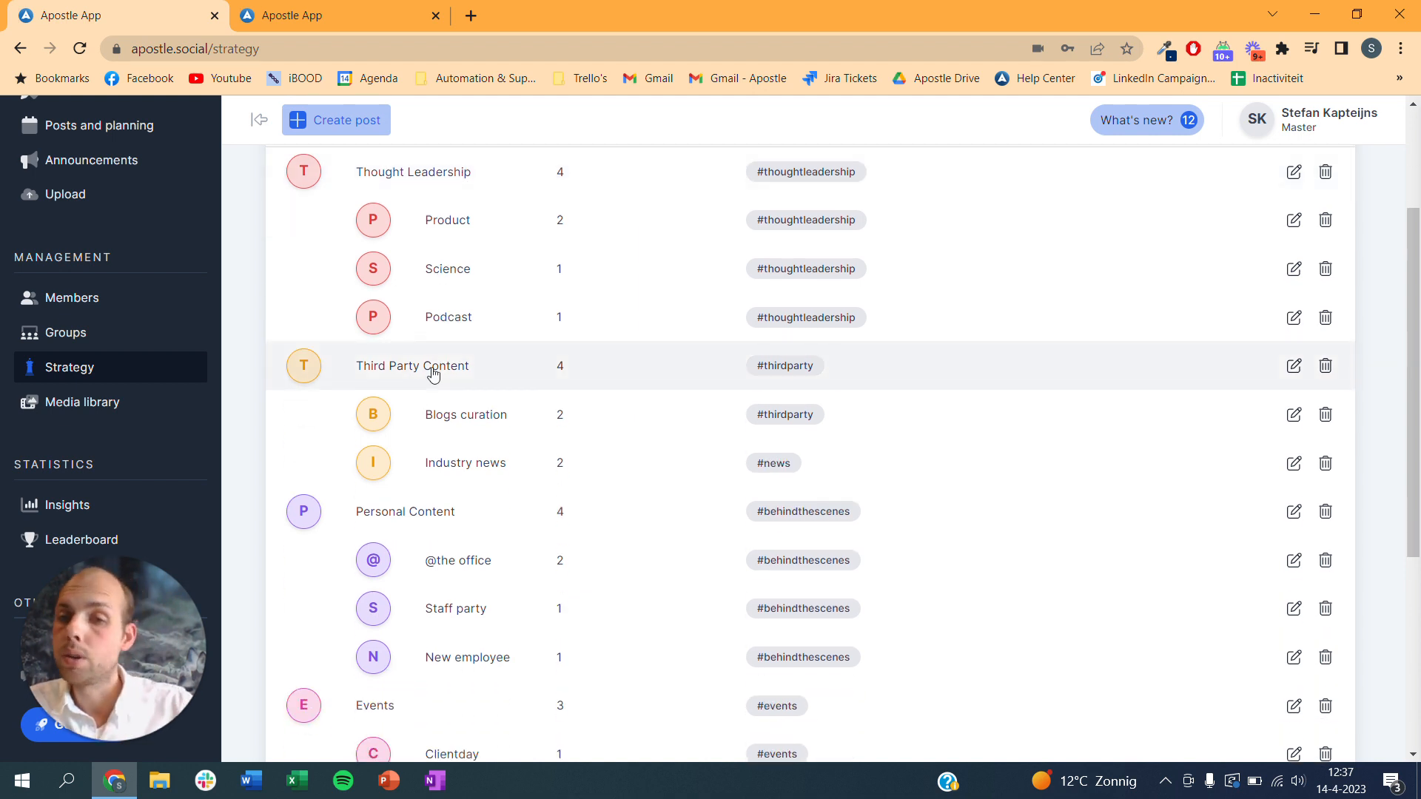
scroll(444, 466, down, 1)
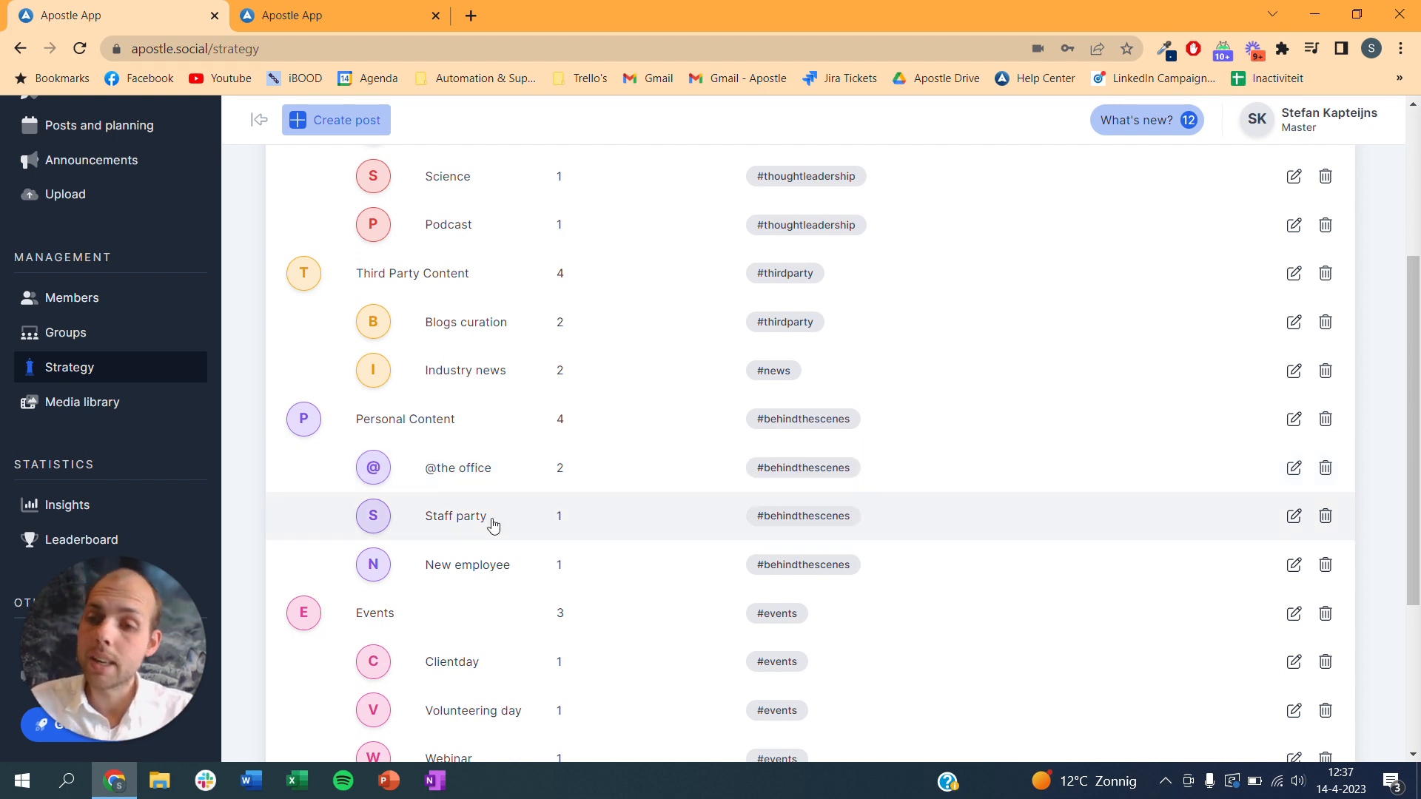
scroll(486, 547, down, 1)
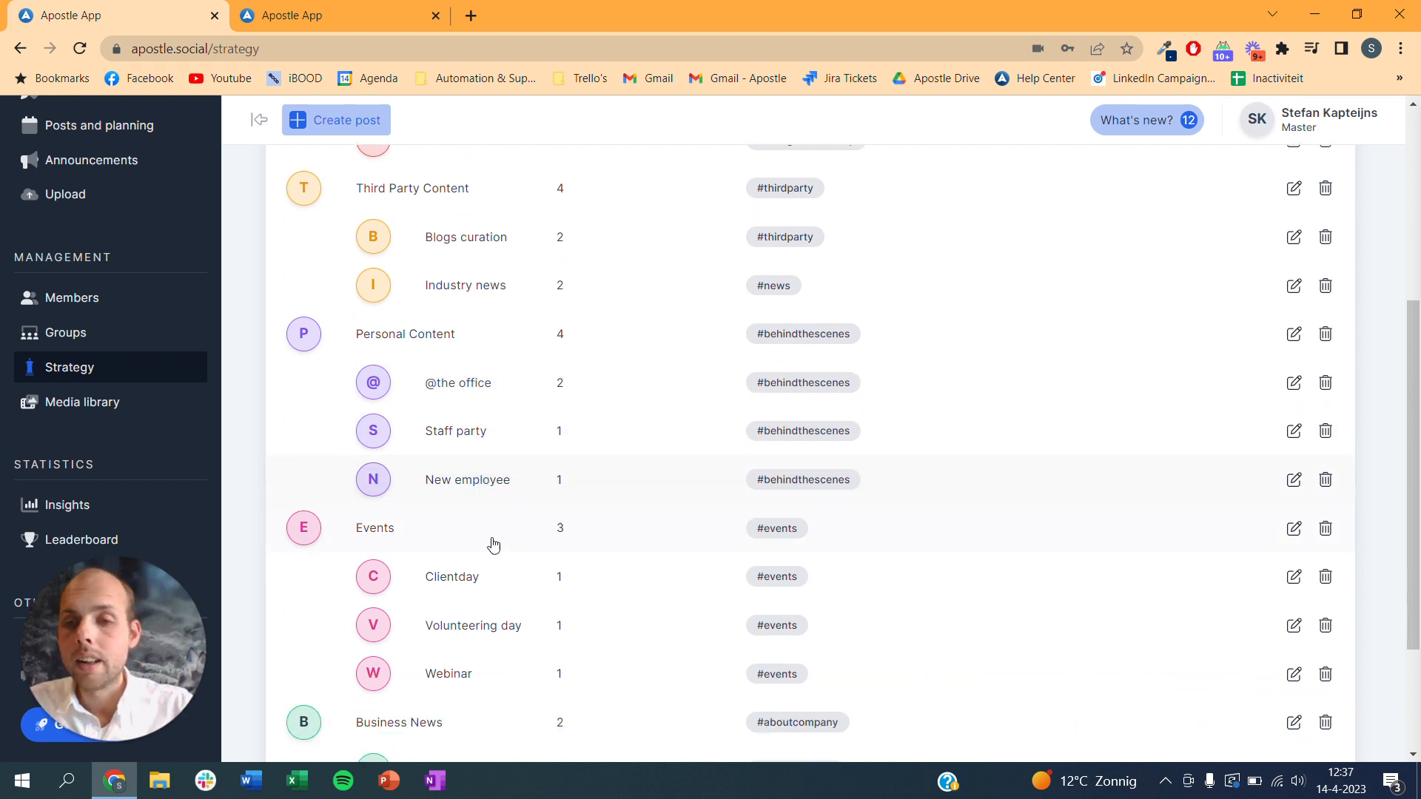
scroll(444, 481, down, 1)
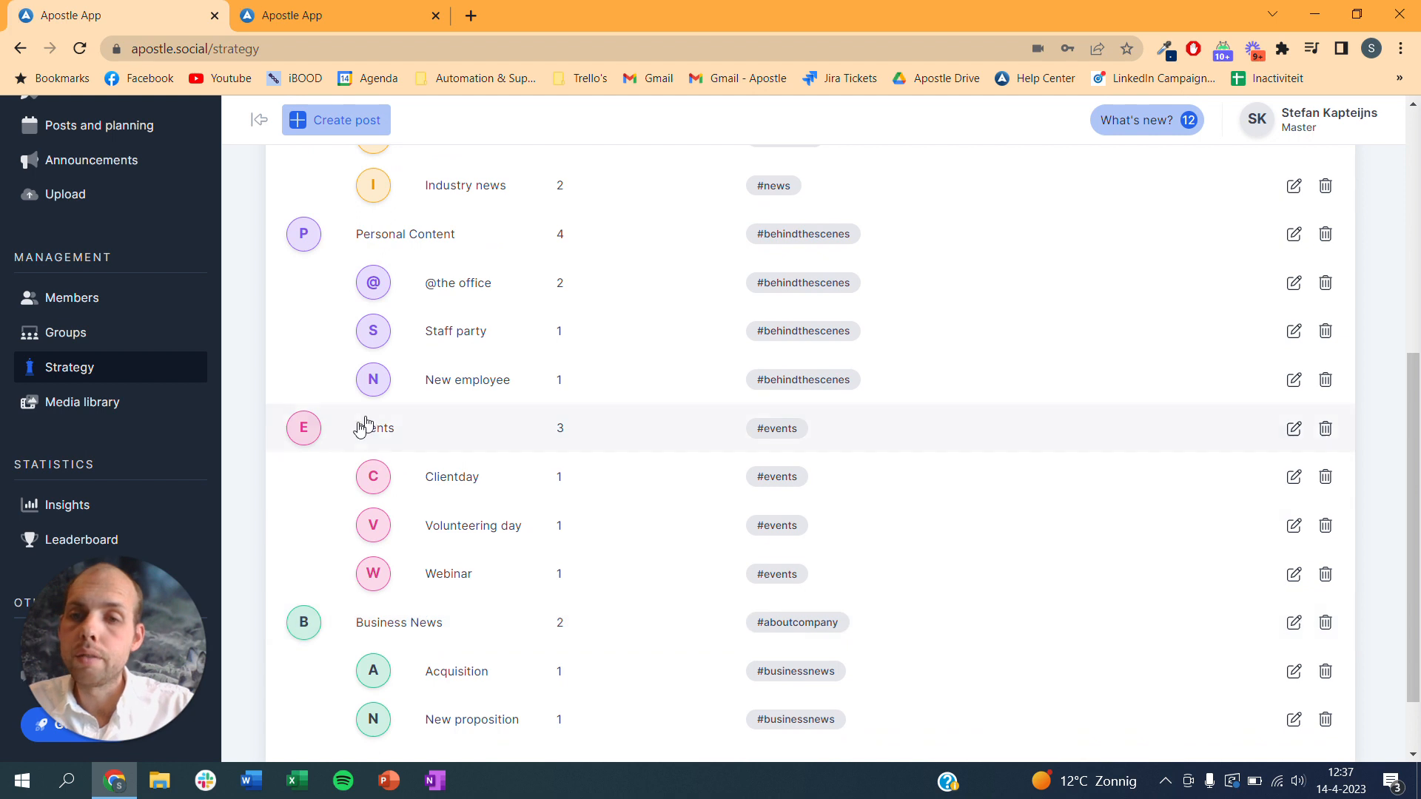
scroll(429, 407, up, 3)
scroll(428, 413, up, 2)
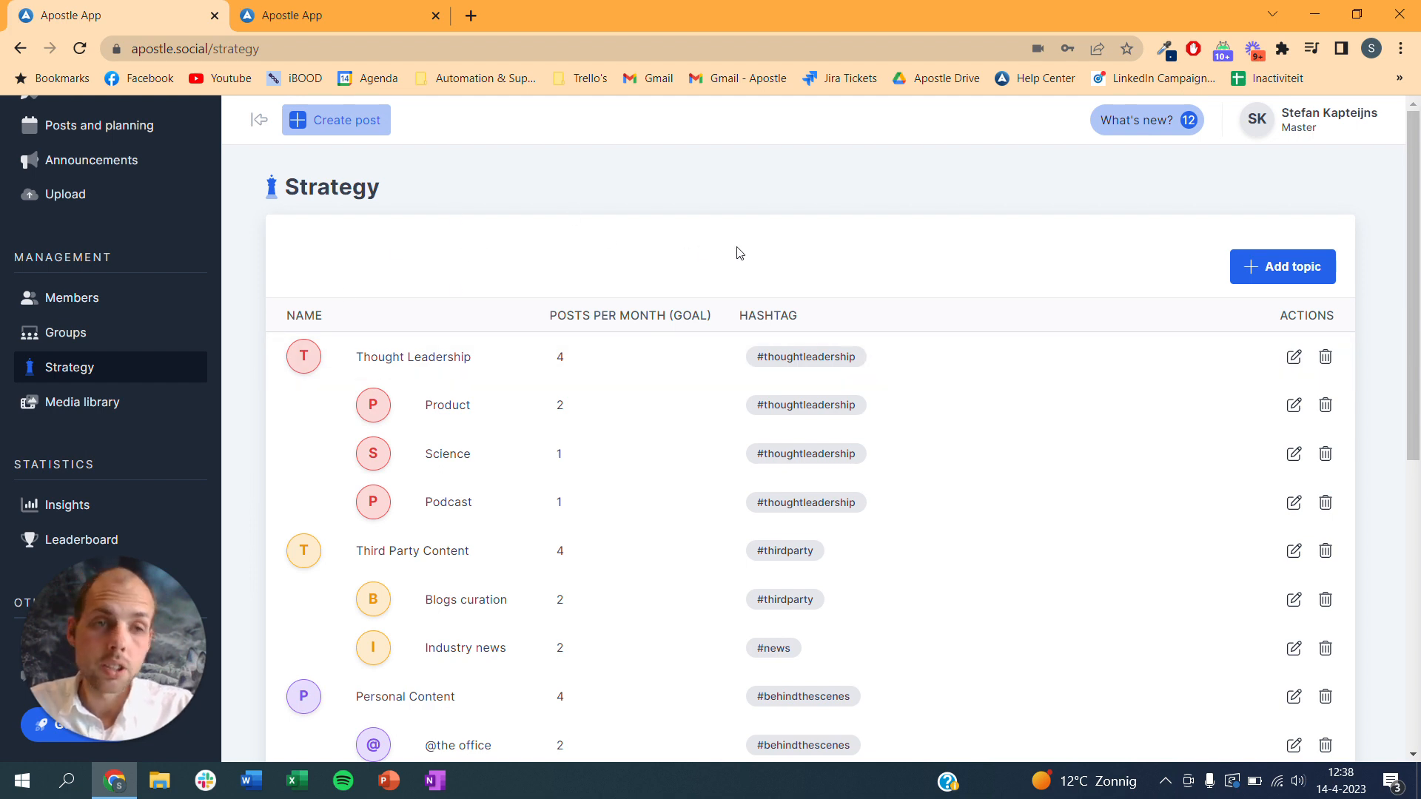
View the form for creating a new strategy topic, including its goal field, and close it without saving
click(1292, 276)
click(552, 288)
click(551, 365)
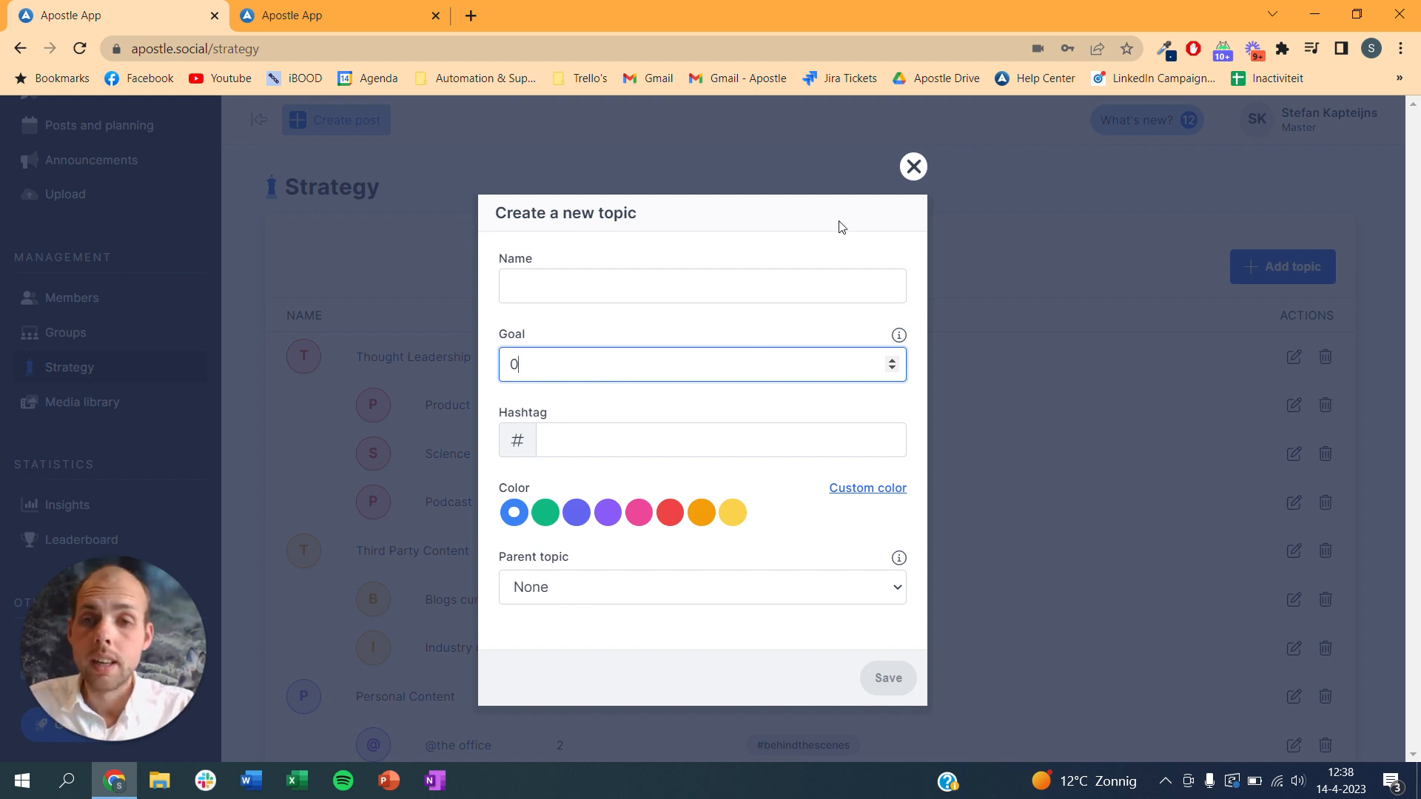
click(913, 165)
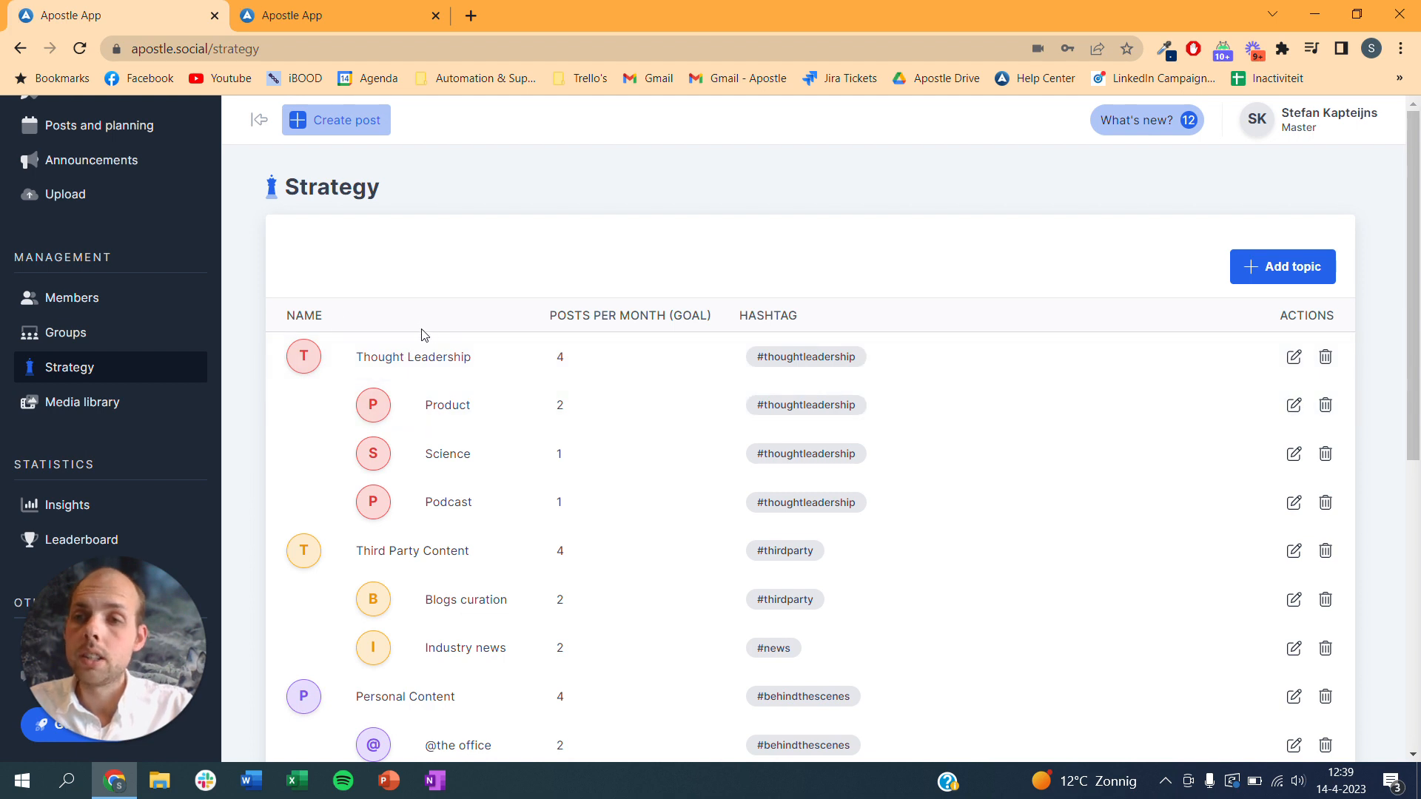
Start a new post and assign it the Product topic under Thought Leadership
scroll(159, 327, up, 5)
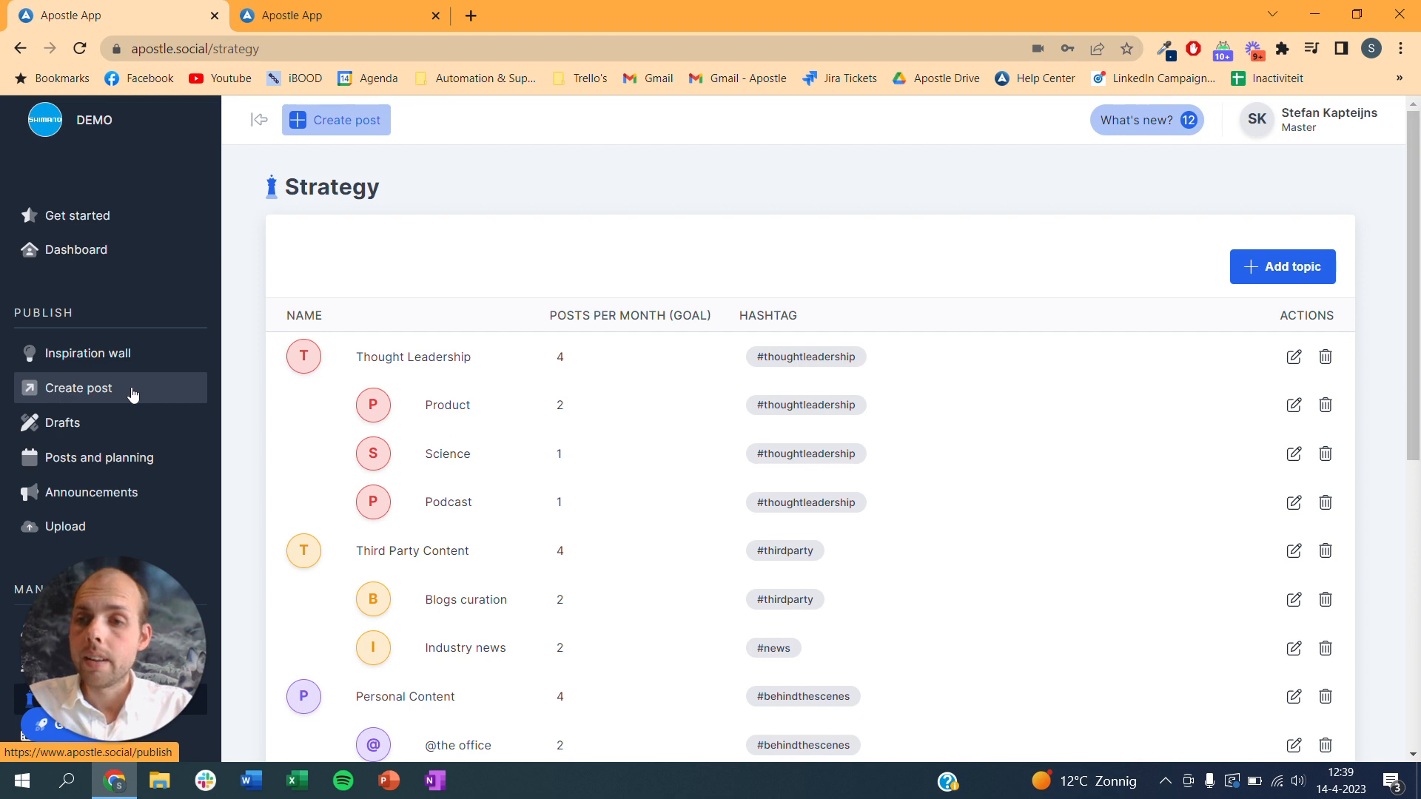
click(134, 395)
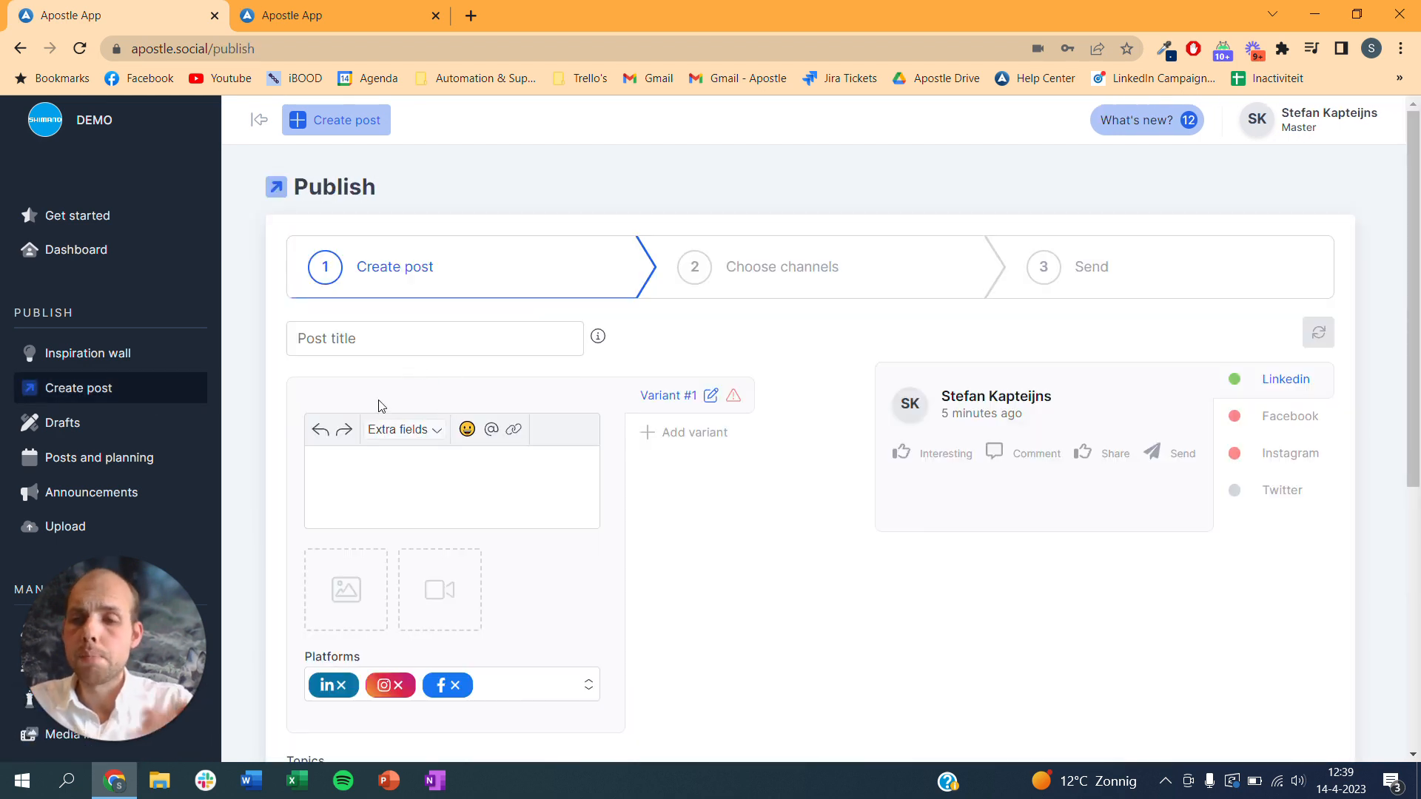
scroll(471, 442, down, 4)
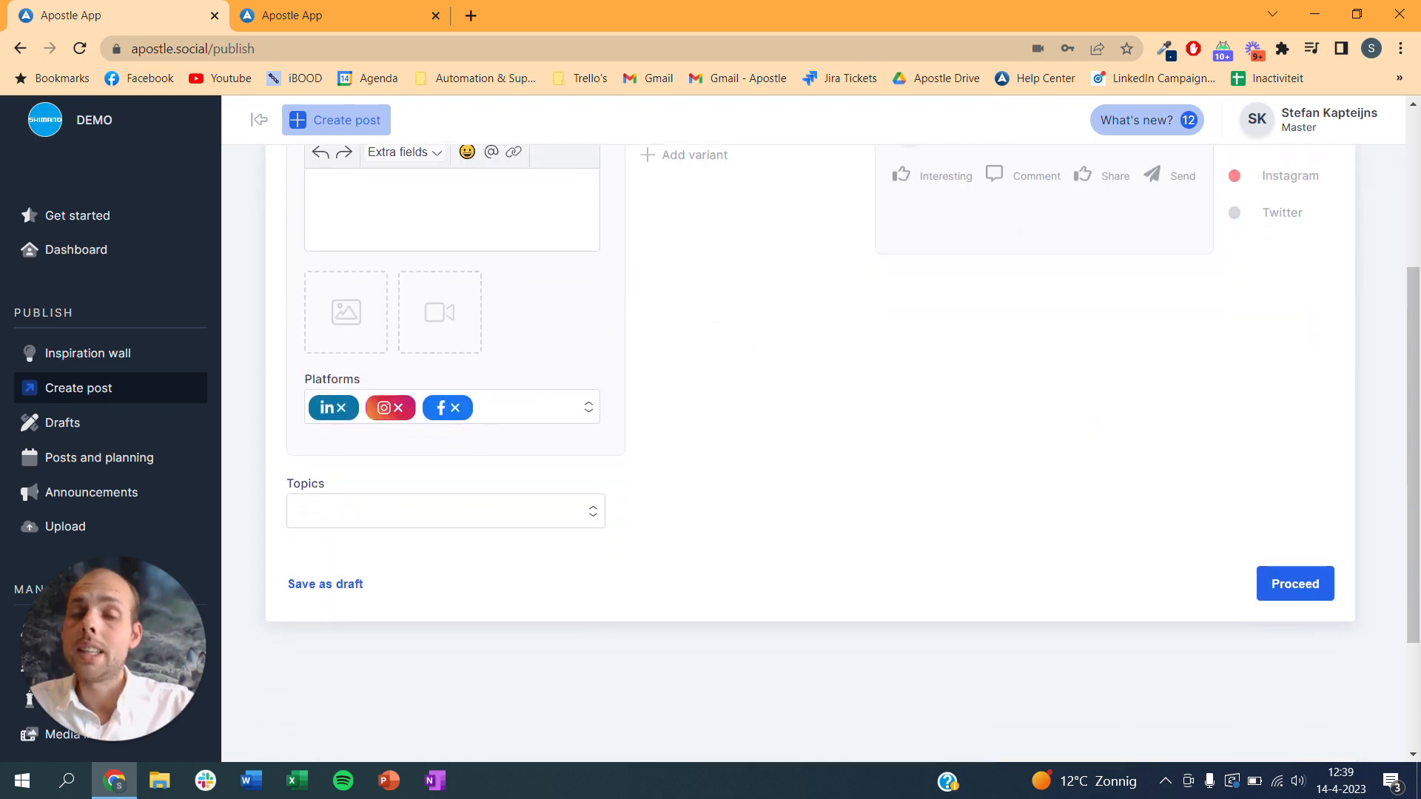
click(455, 515)
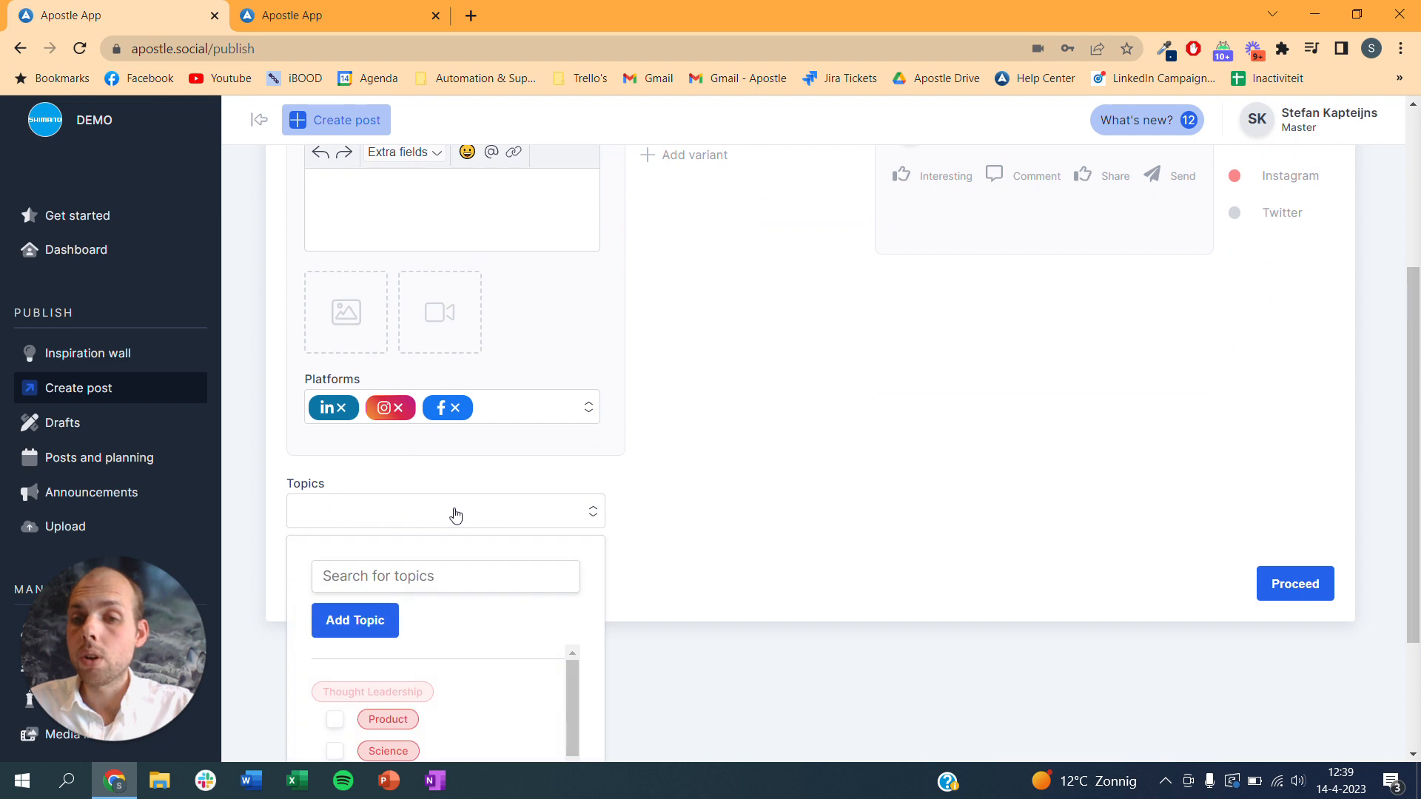
scroll(453, 507, down, 3)
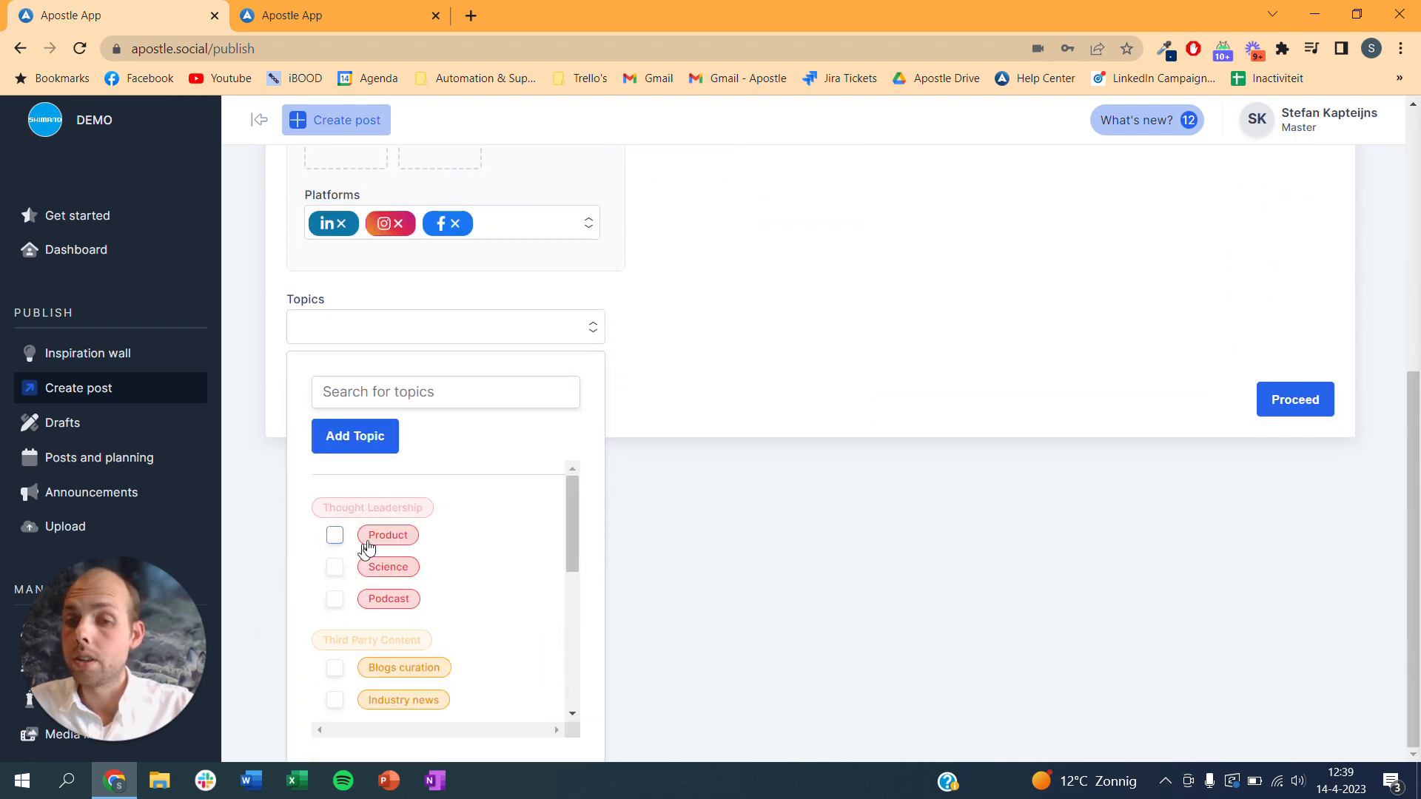
scroll(355, 562, down, 1)
scroll(345, 511, up, 1)
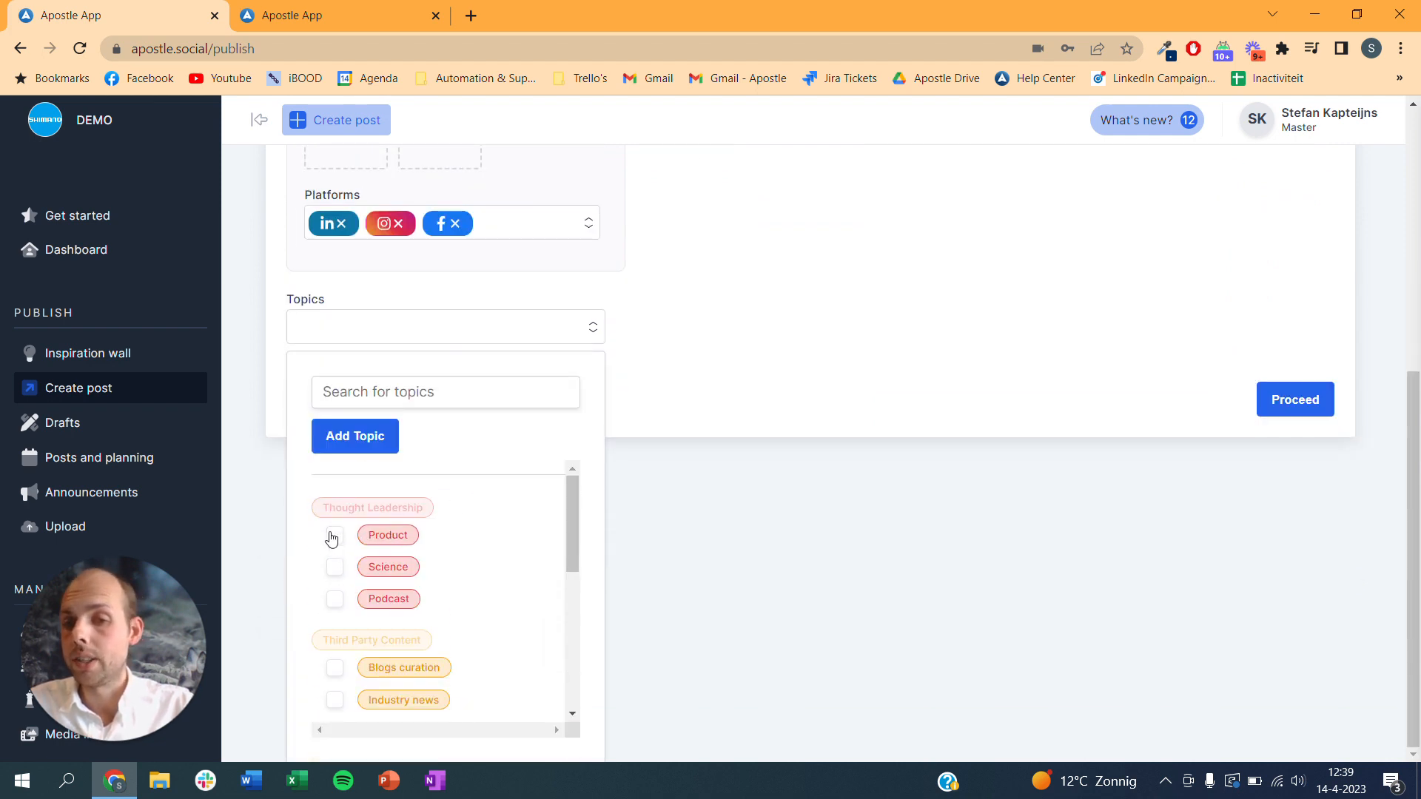
scroll(348, 563, down, 3)
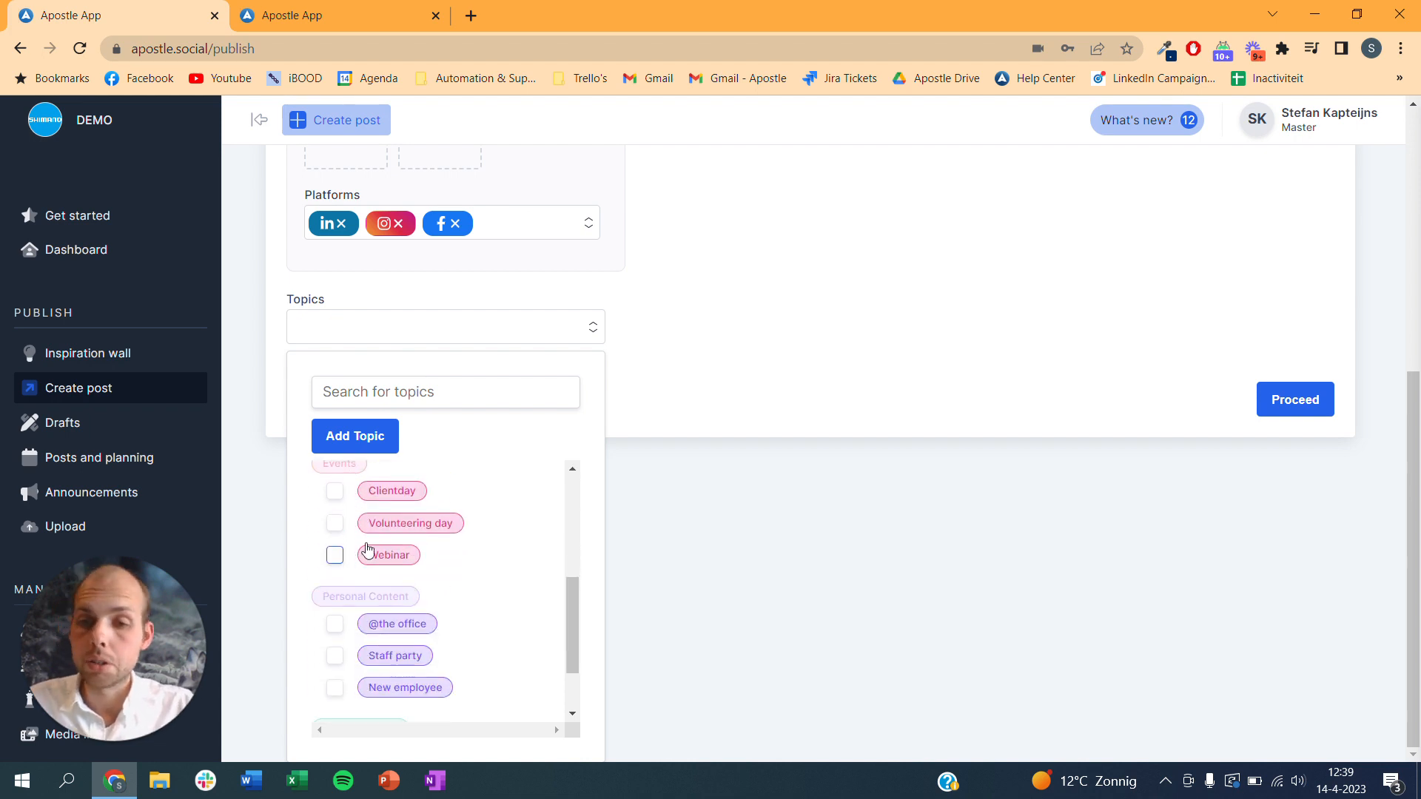
scroll(348, 570, up, 3)
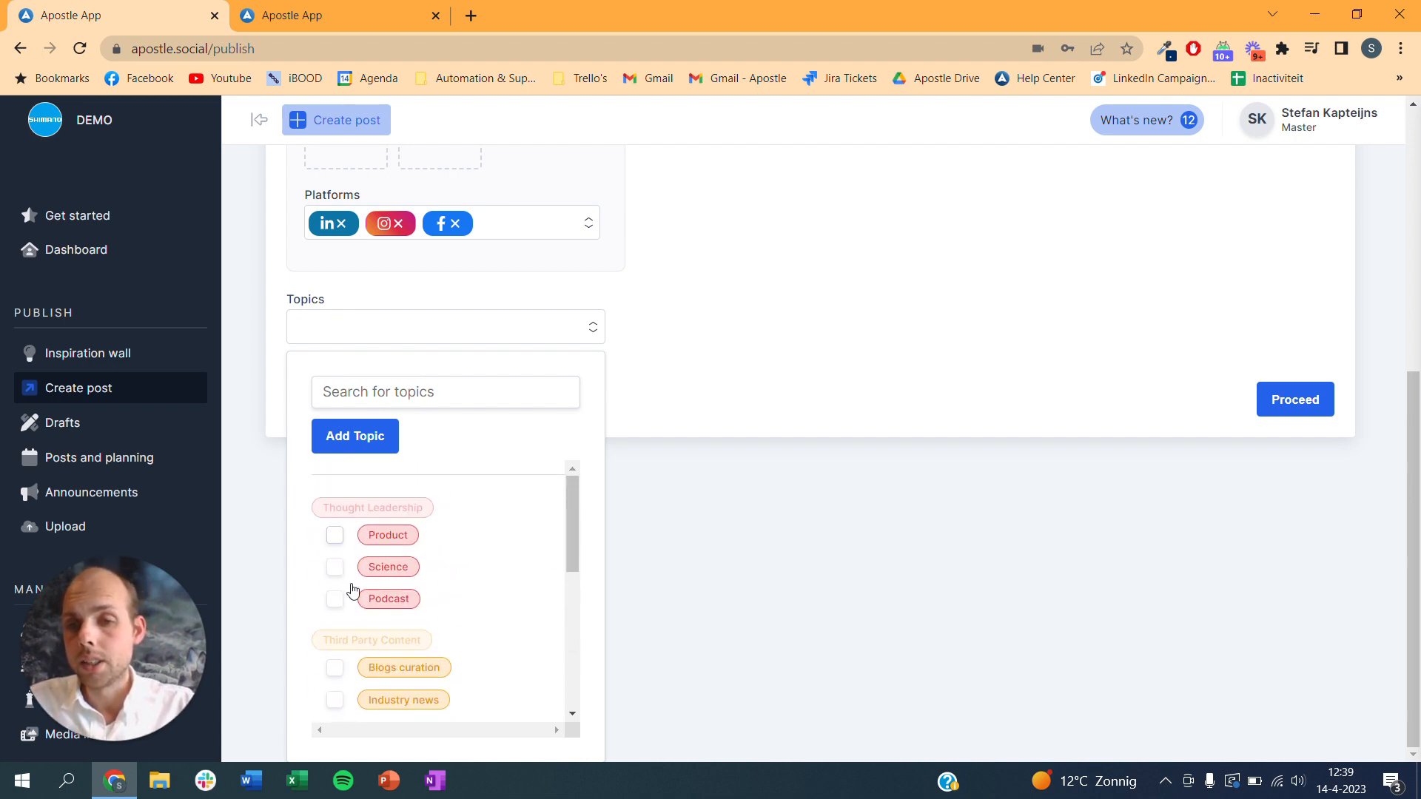
click(335, 536)
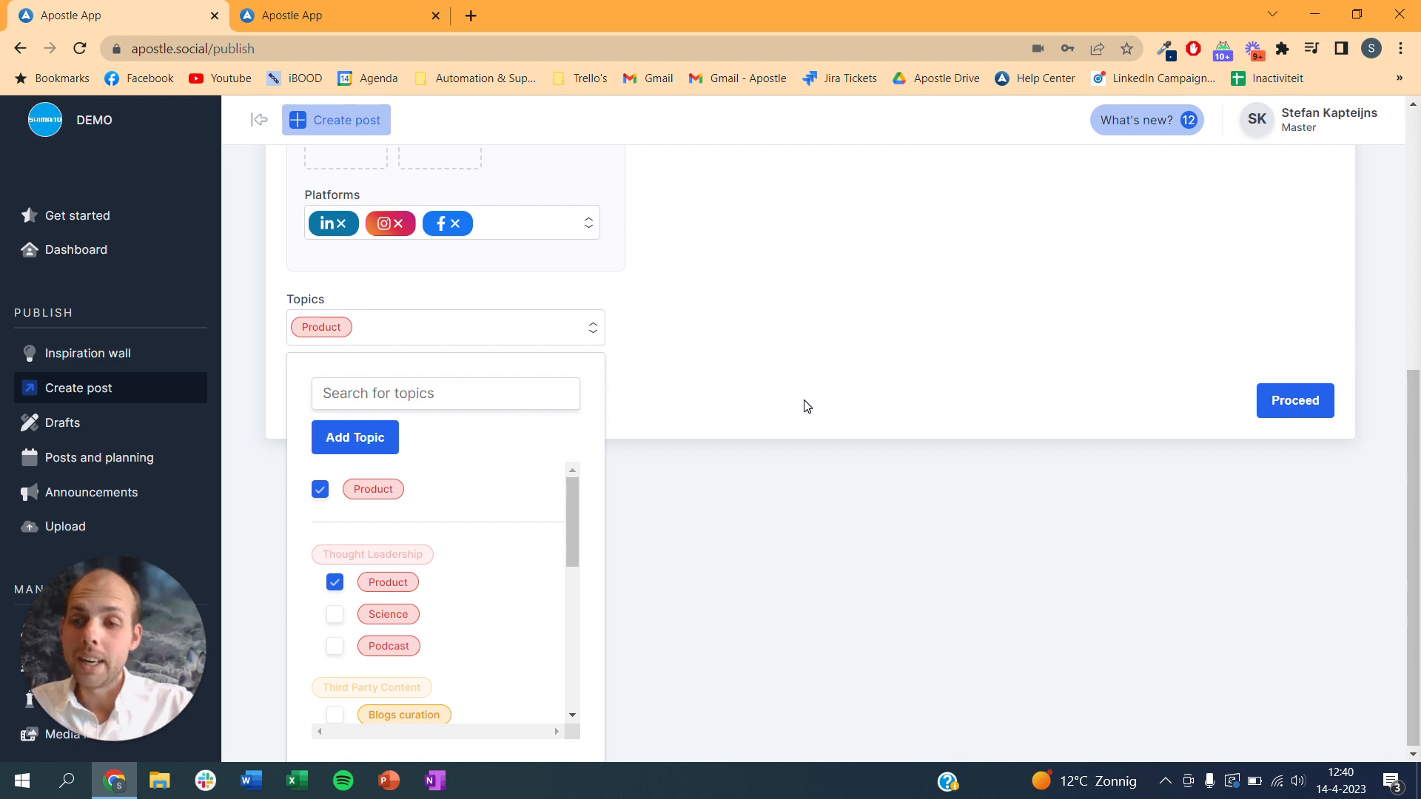
click(759, 369)
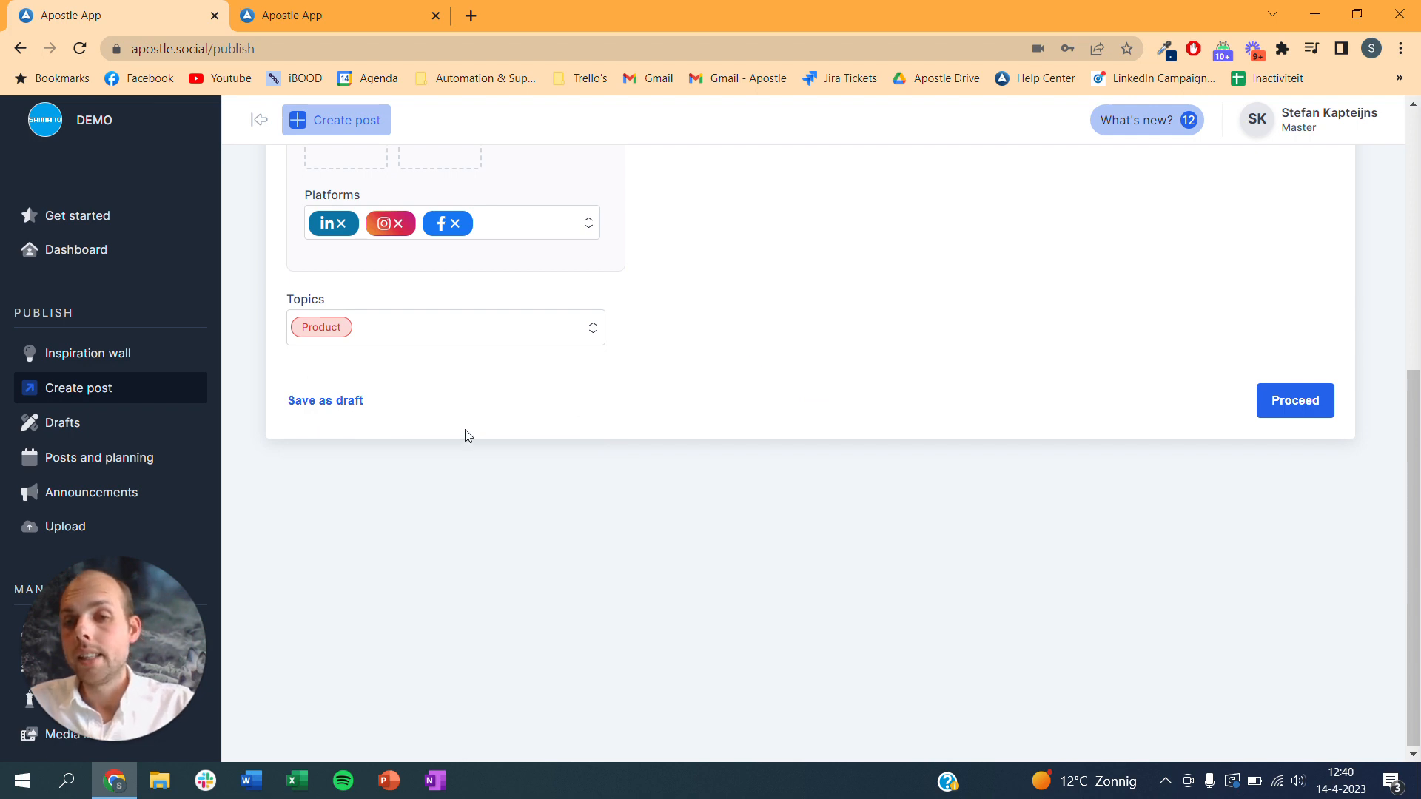
Open the Upload page, leaving the new post without saving it
scroll(184, 385, down, 2)
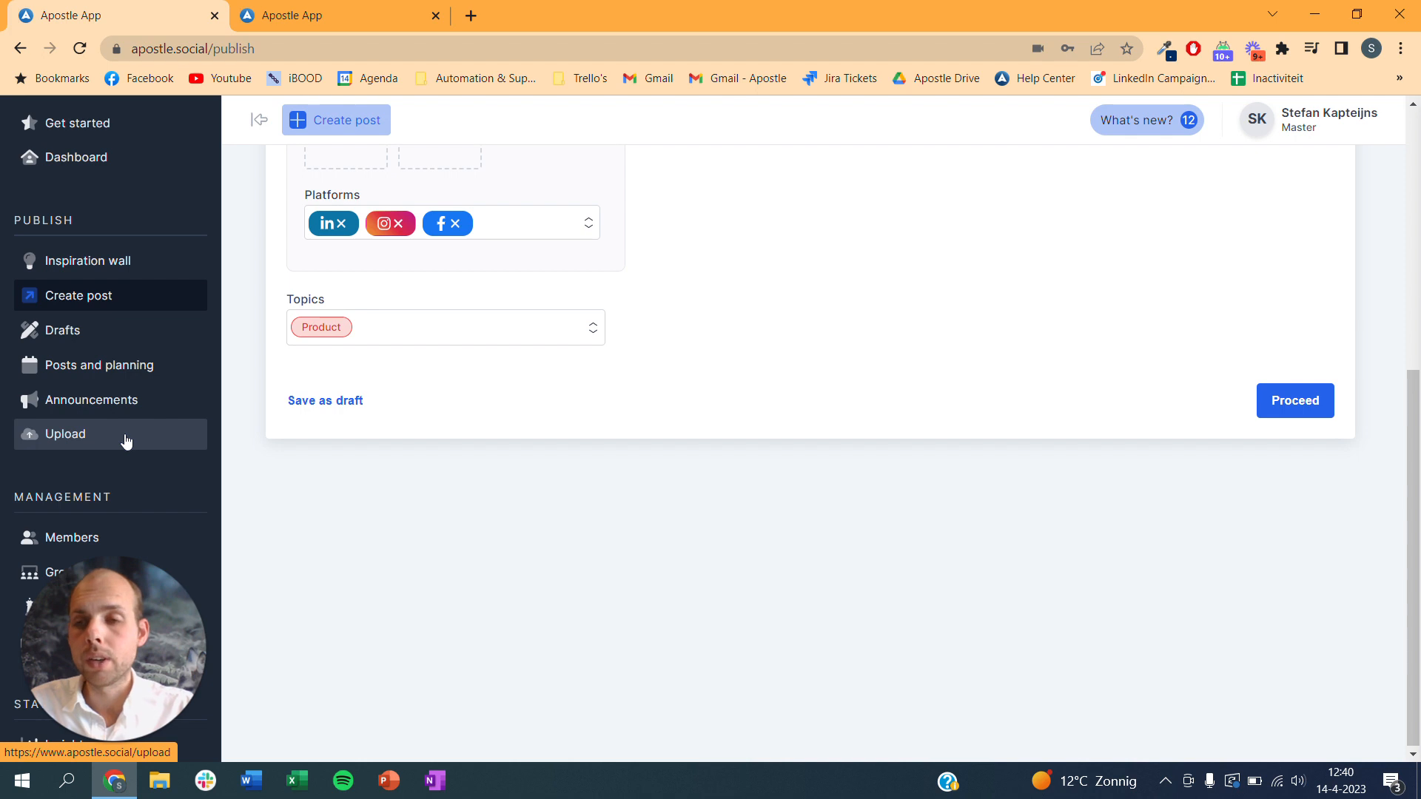
click(48, 435)
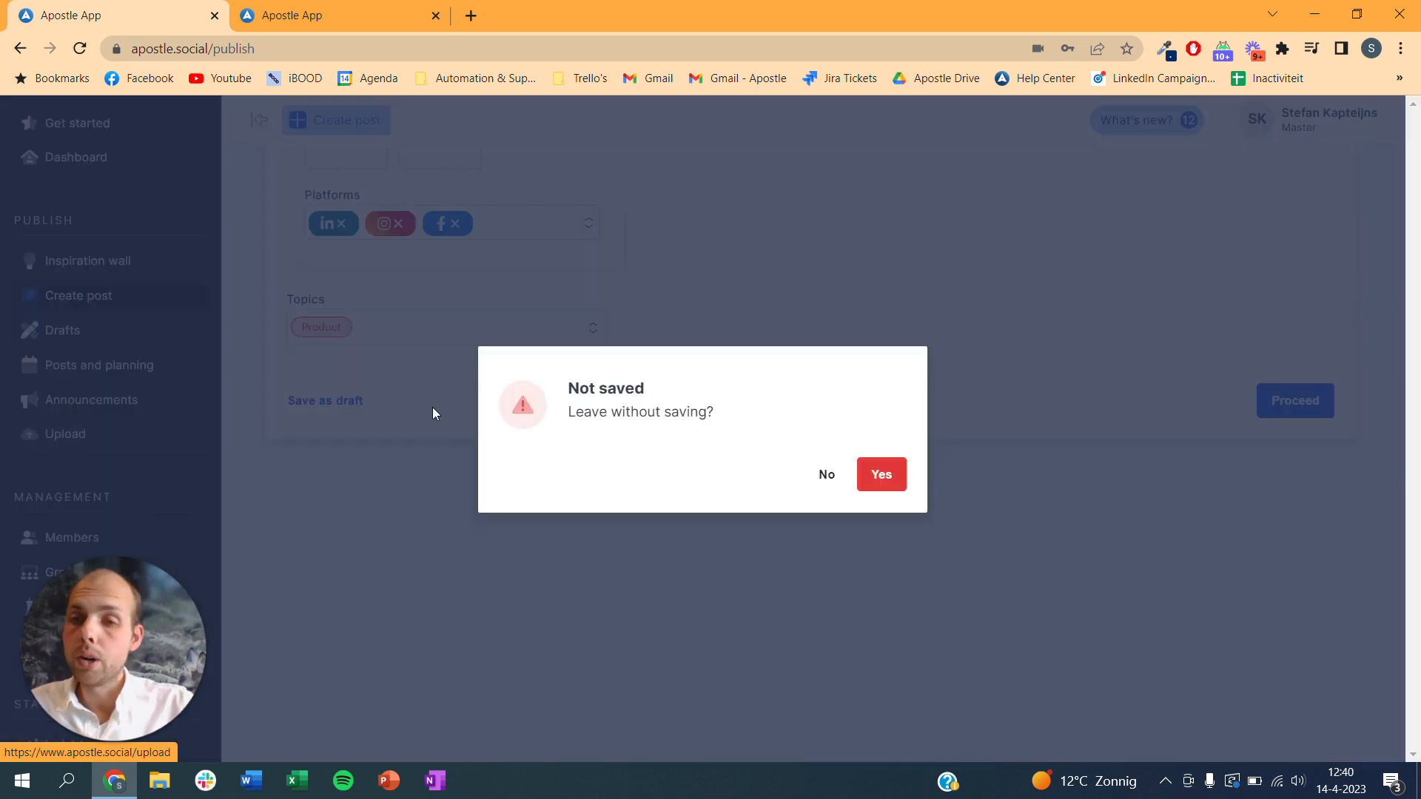
click(867, 476)
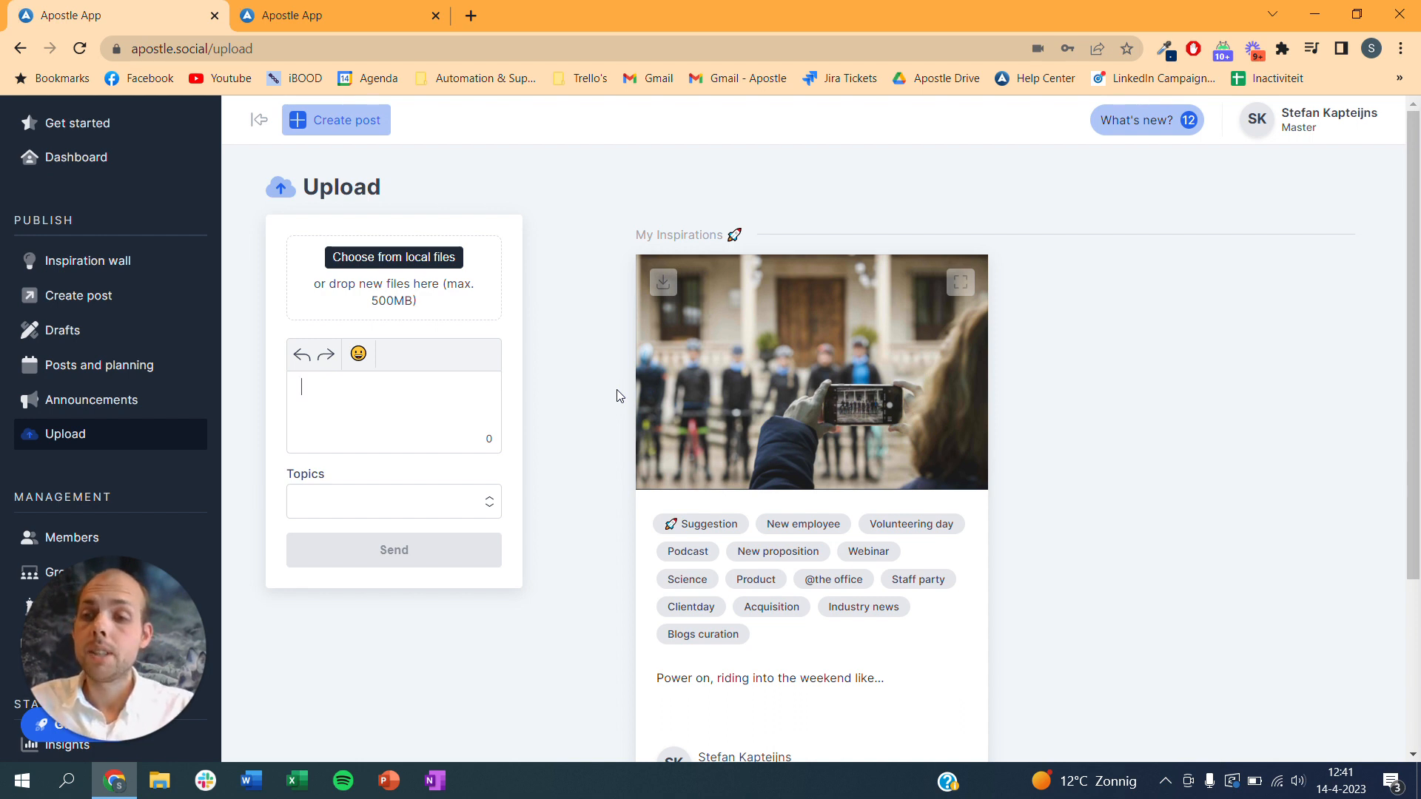
Switch to the second browser tab and remove the Marketing group filter from the post's member list
click(366, 11)
scroll(636, 296, up, 3)
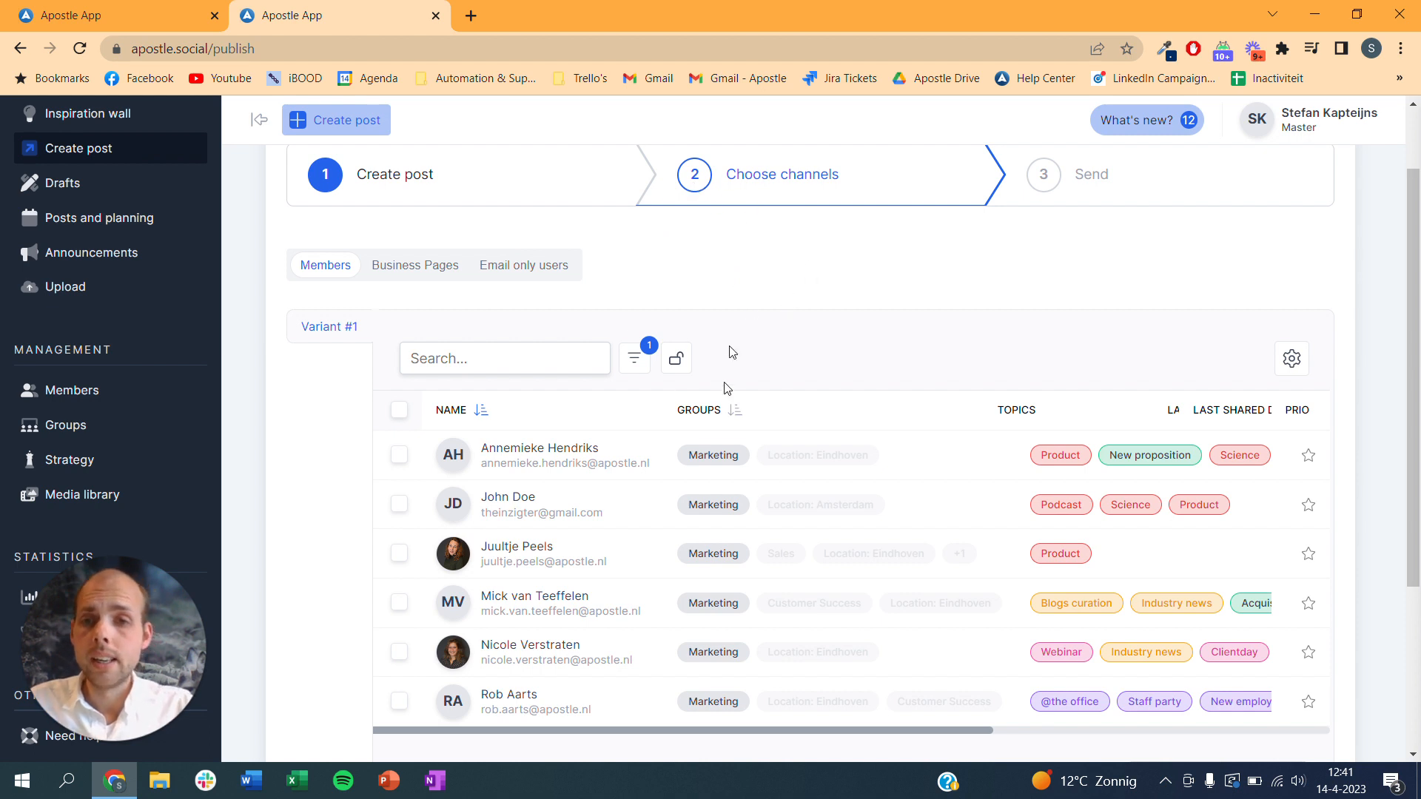
click(635, 369)
click(387, 500)
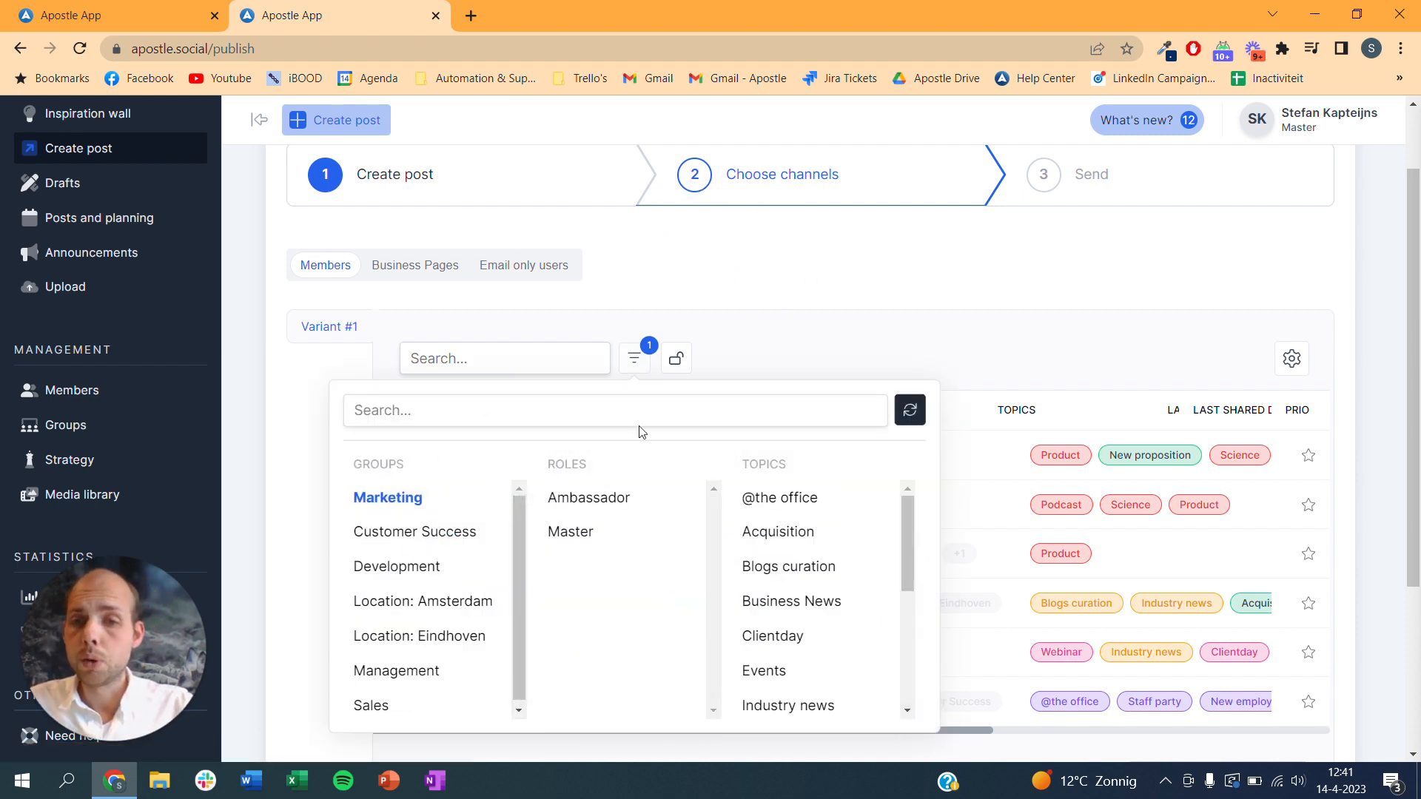
click(762, 330)
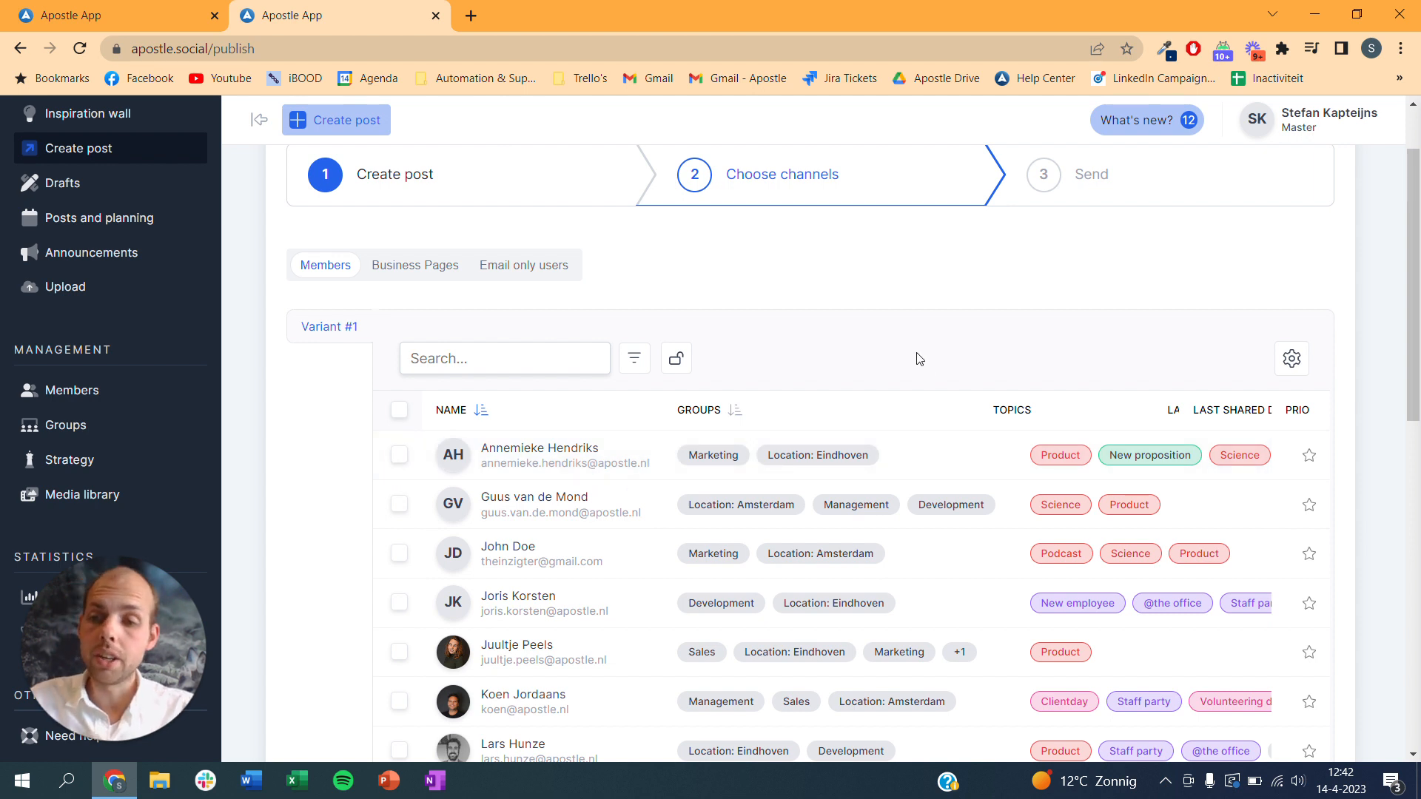
Return to the first browser tab and open the member list on the Members page
click(152, 287)
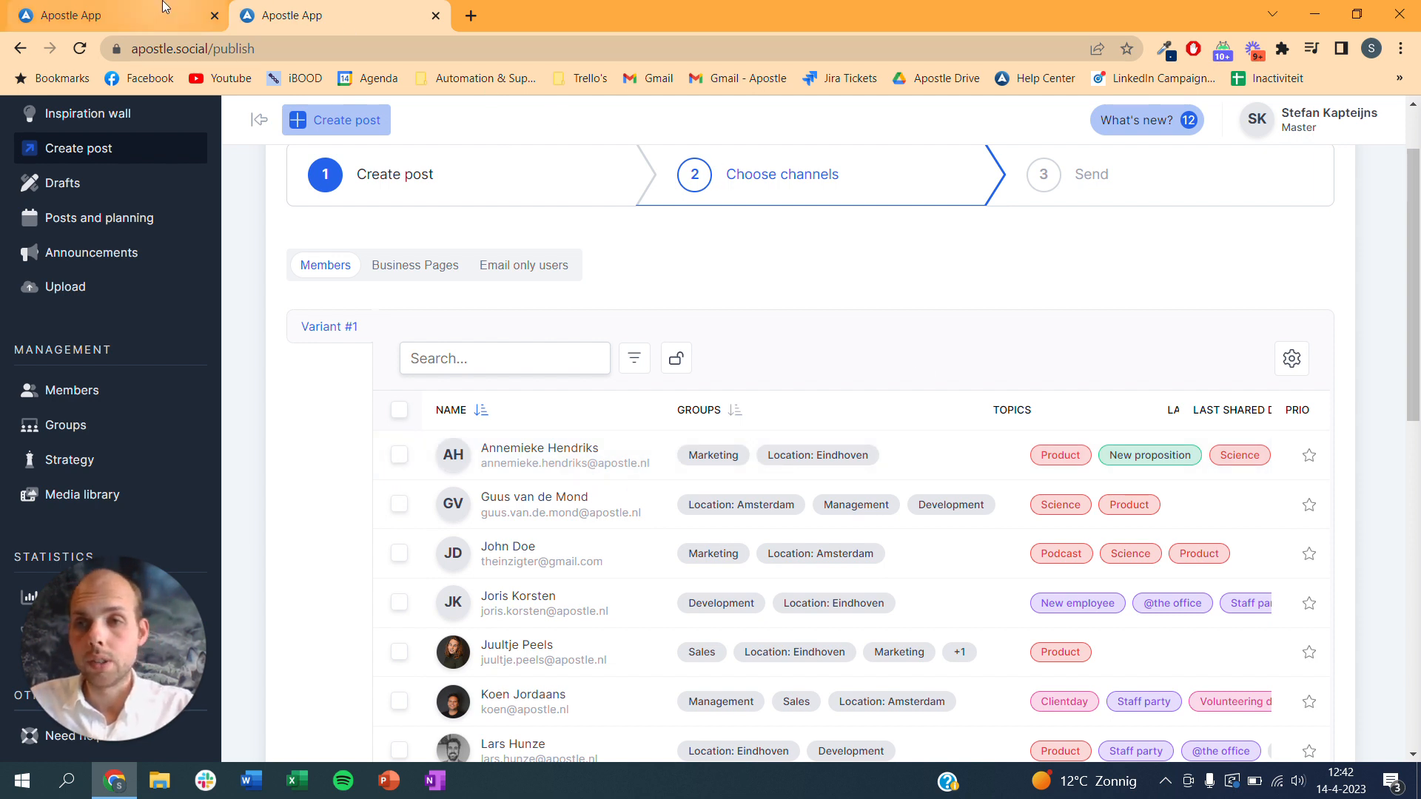
scroll(148, 442, down, 1)
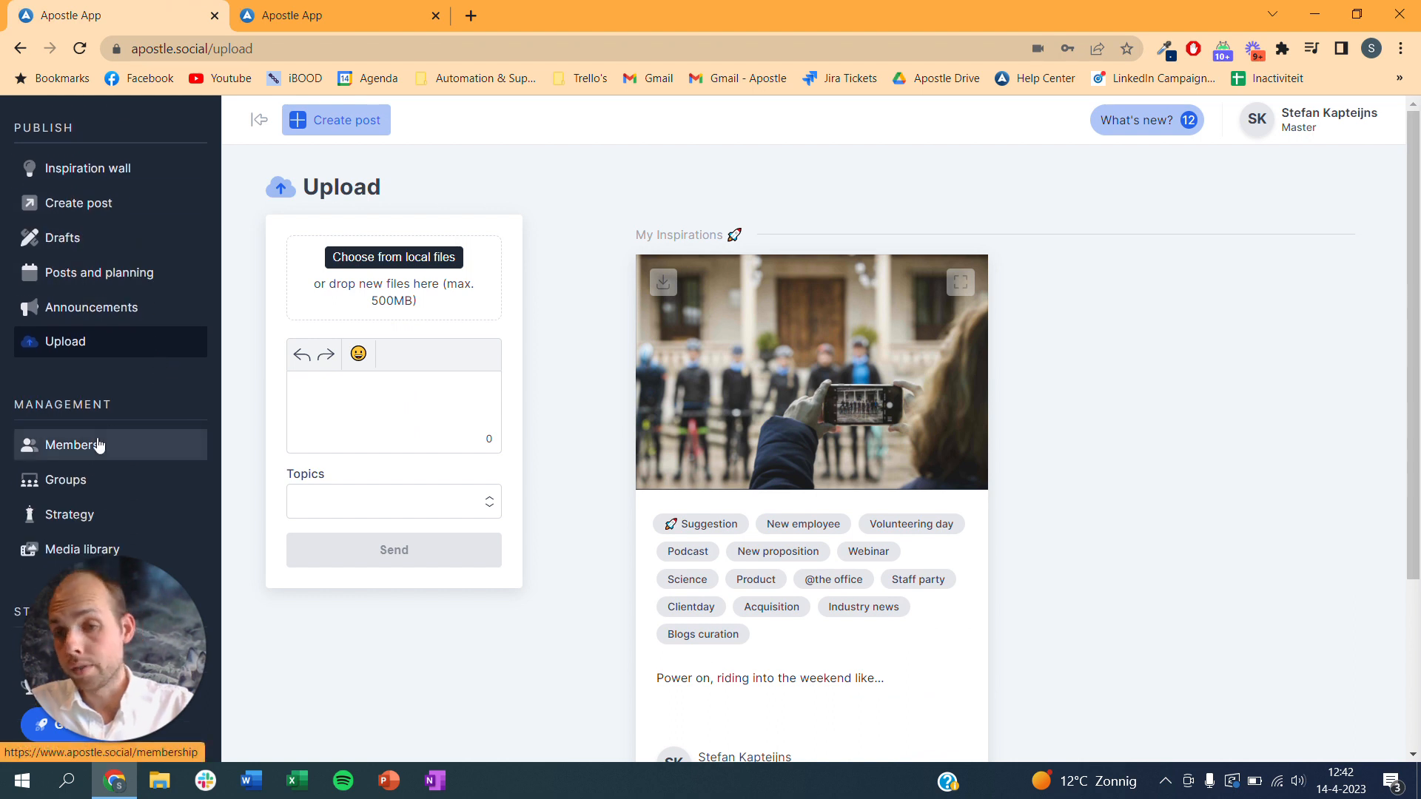
click(99, 444)
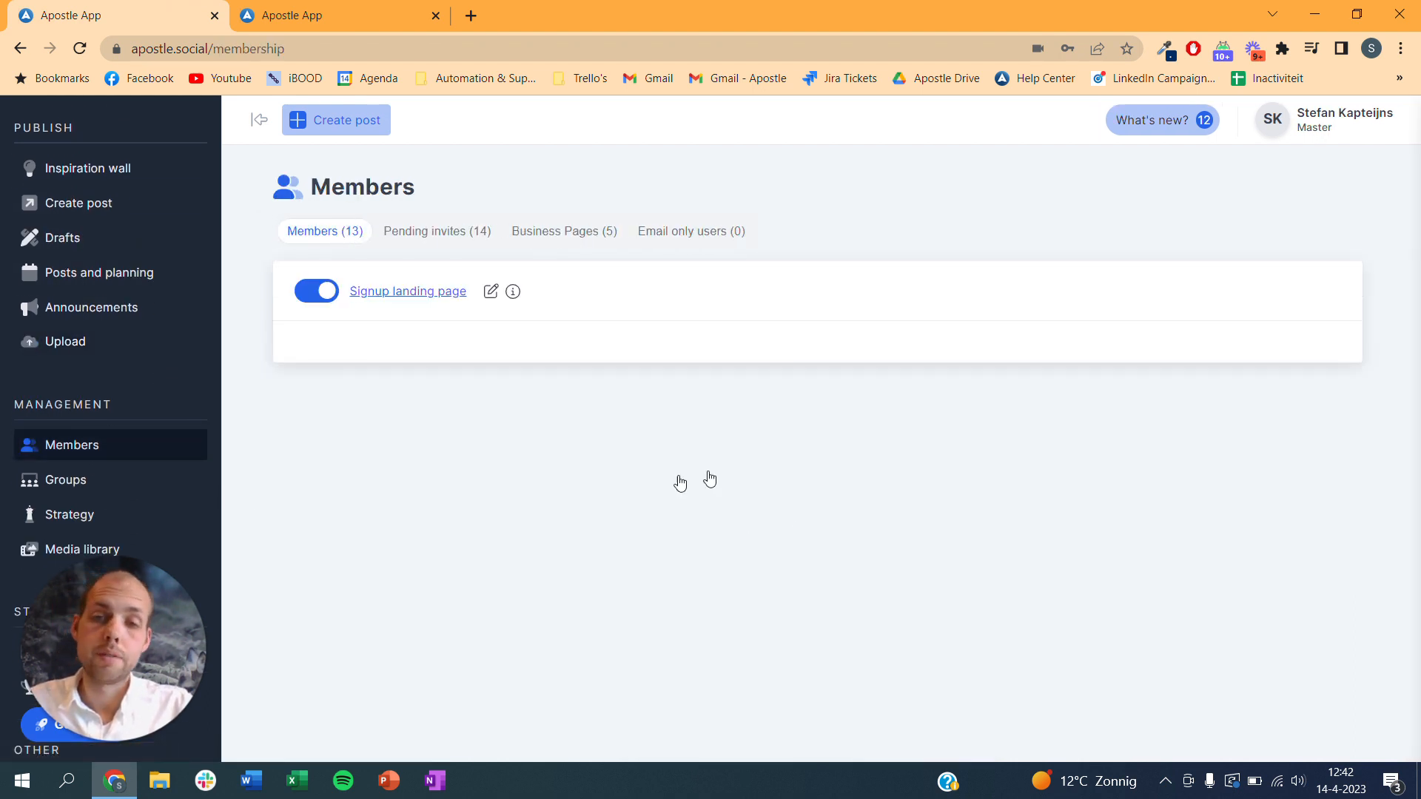
scroll(711, 480, down, 1)
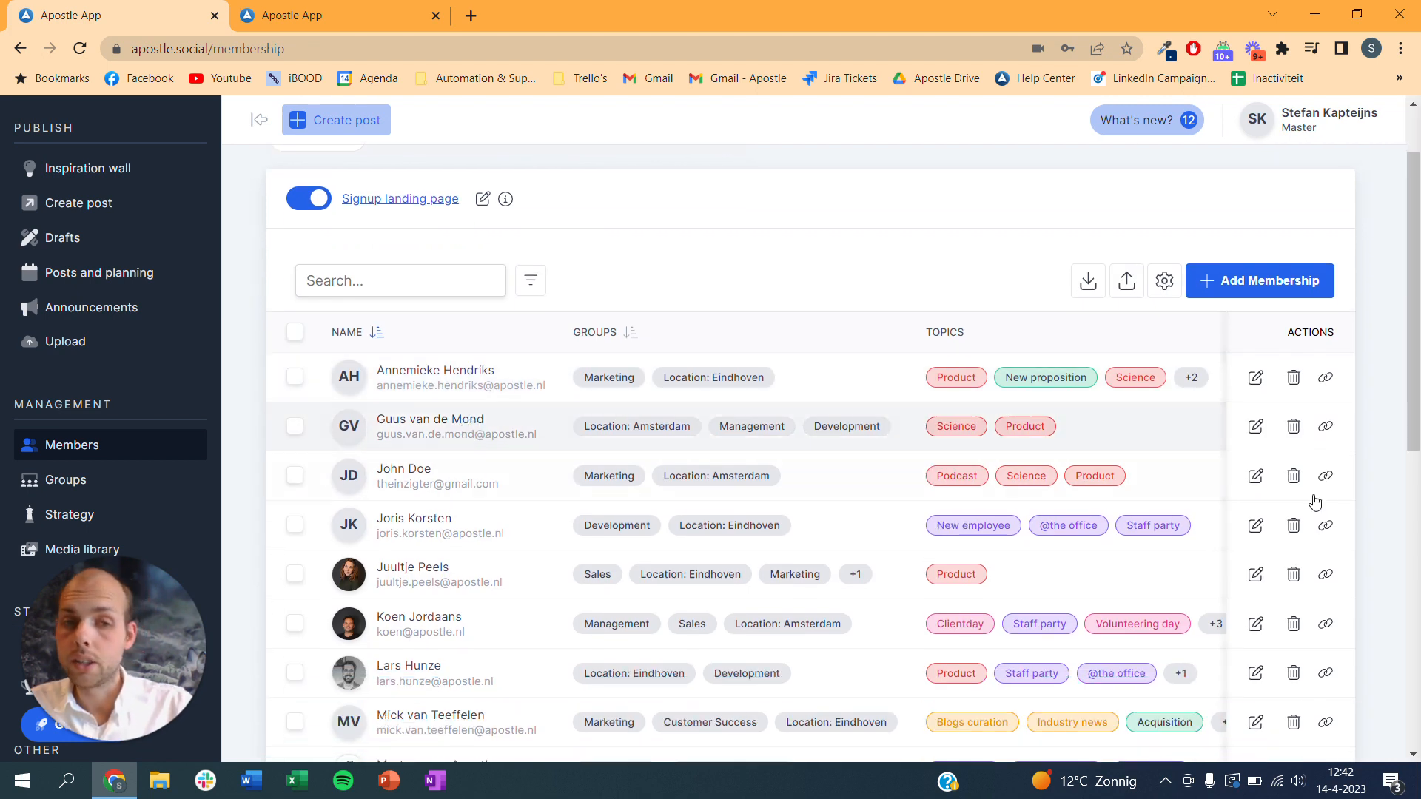
Add the Podcast topic under Thought Leadership to the second listed member and save the change
click(1255, 426)
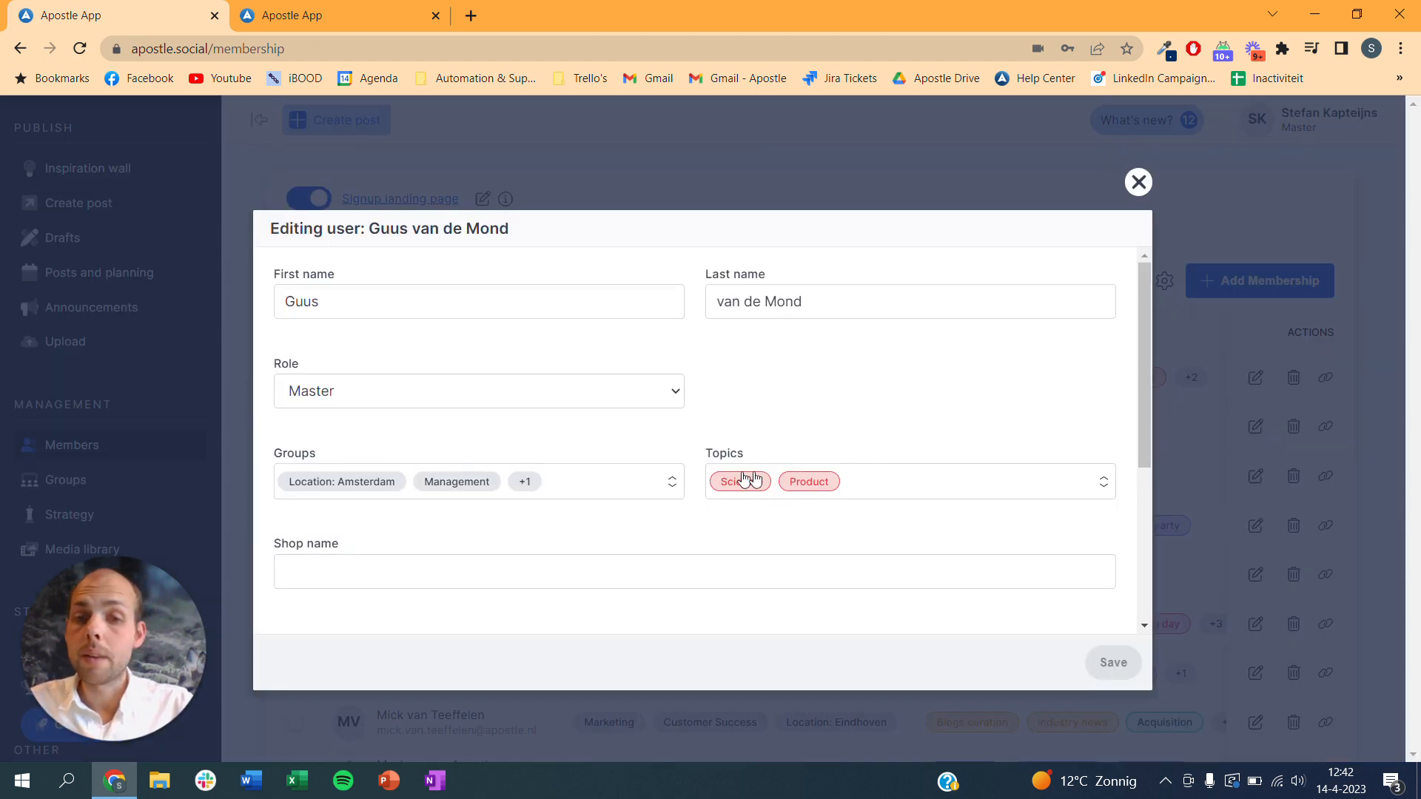
click(887, 486)
scroll(863, 502, down, 3)
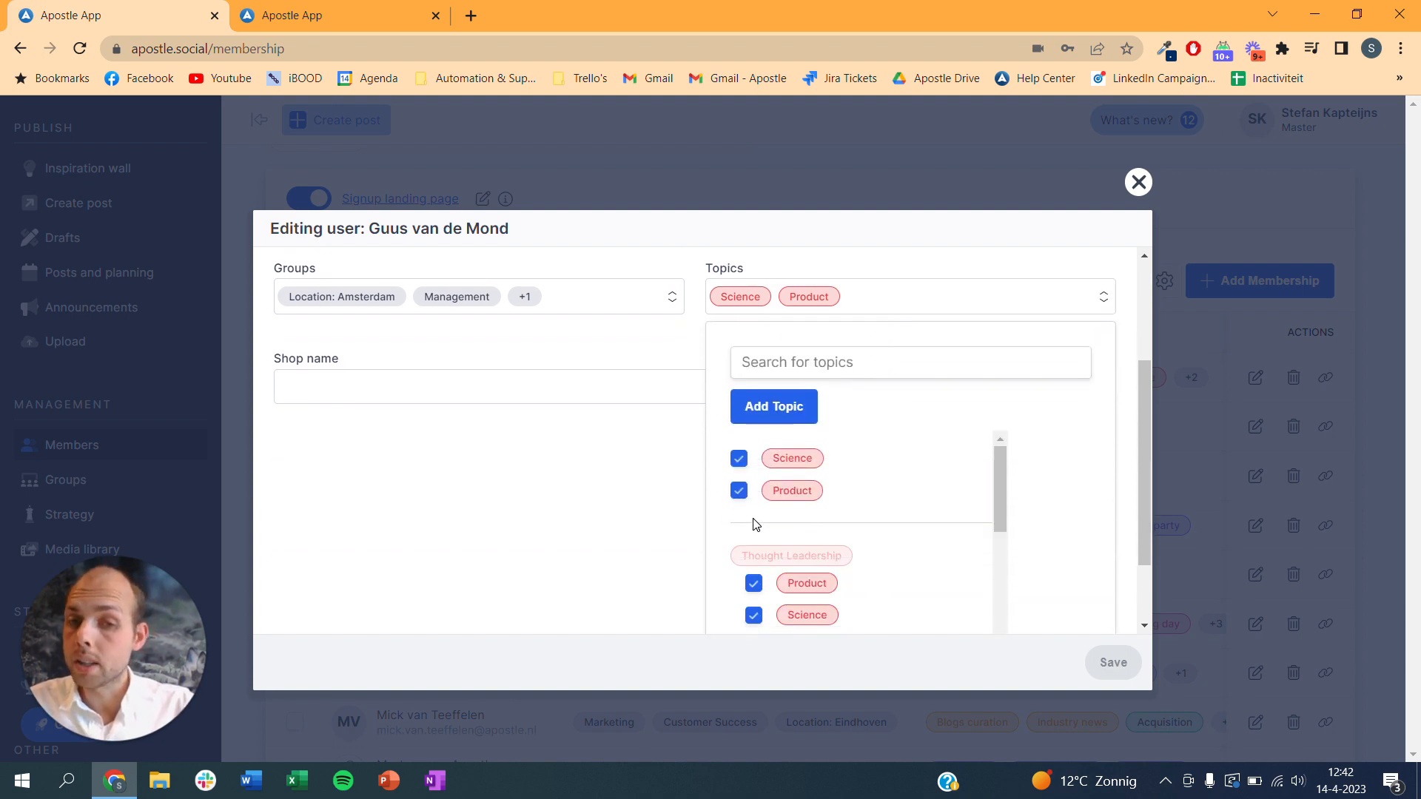
click(754, 557)
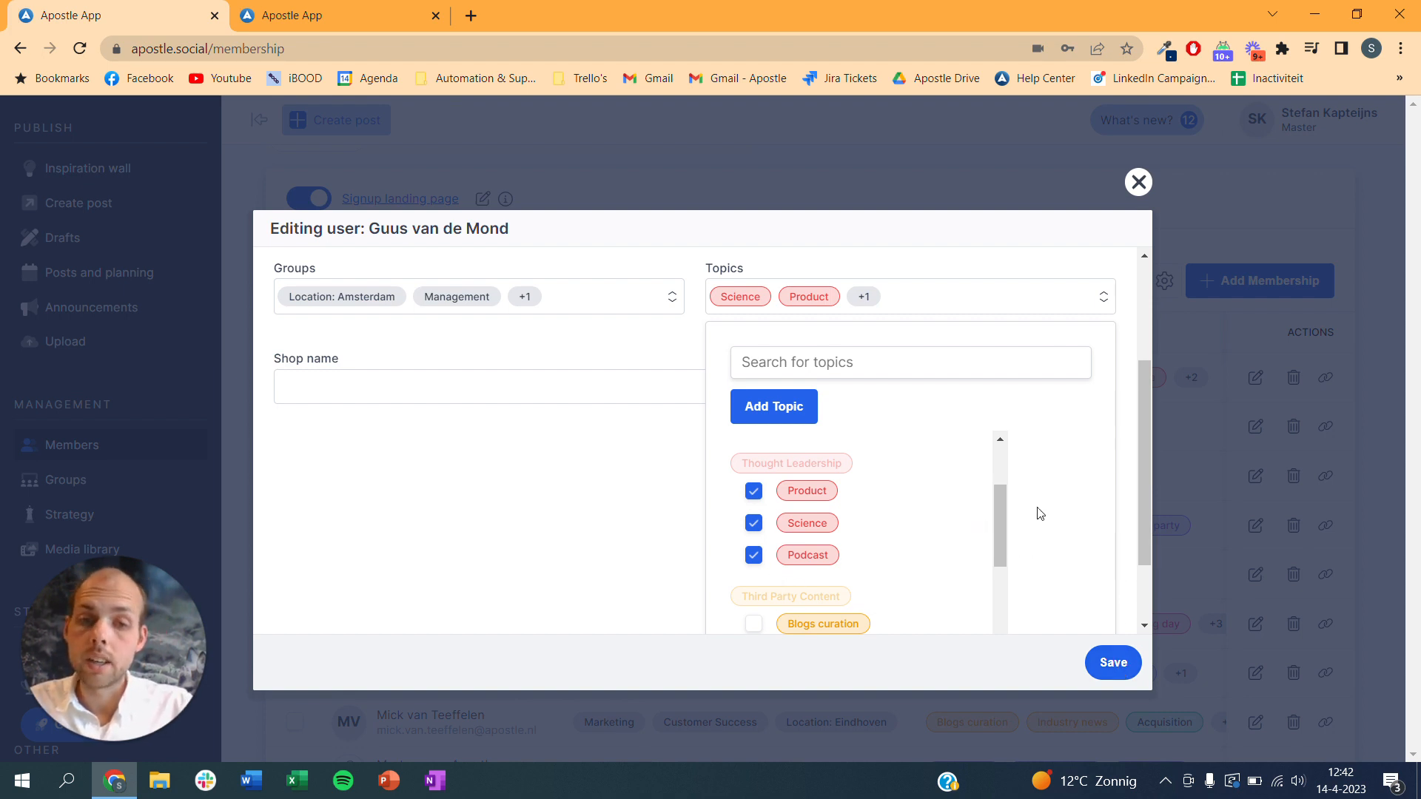
click(1102, 672)
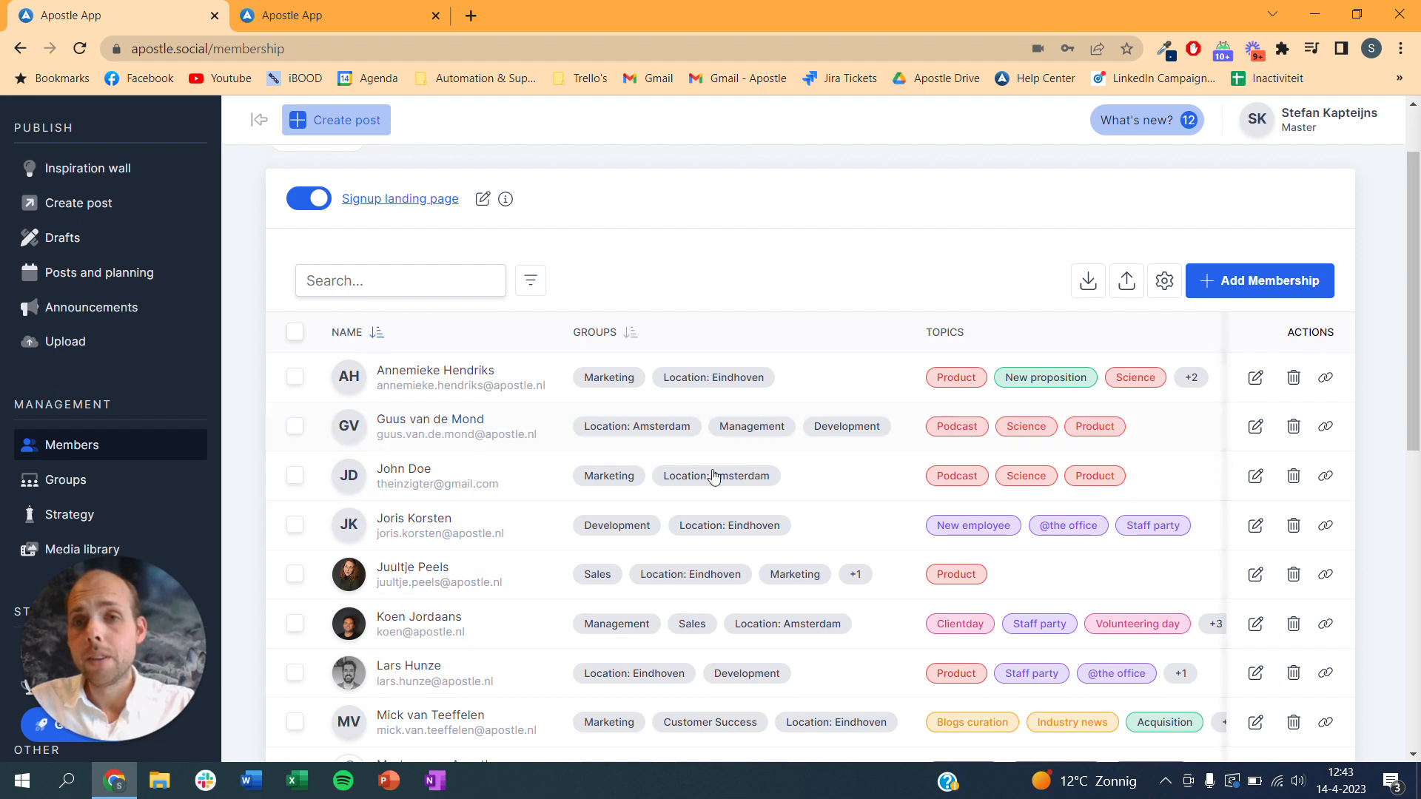
Switch to the second browser tab and view the column options of the post's member list without changing them
click(339, 20)
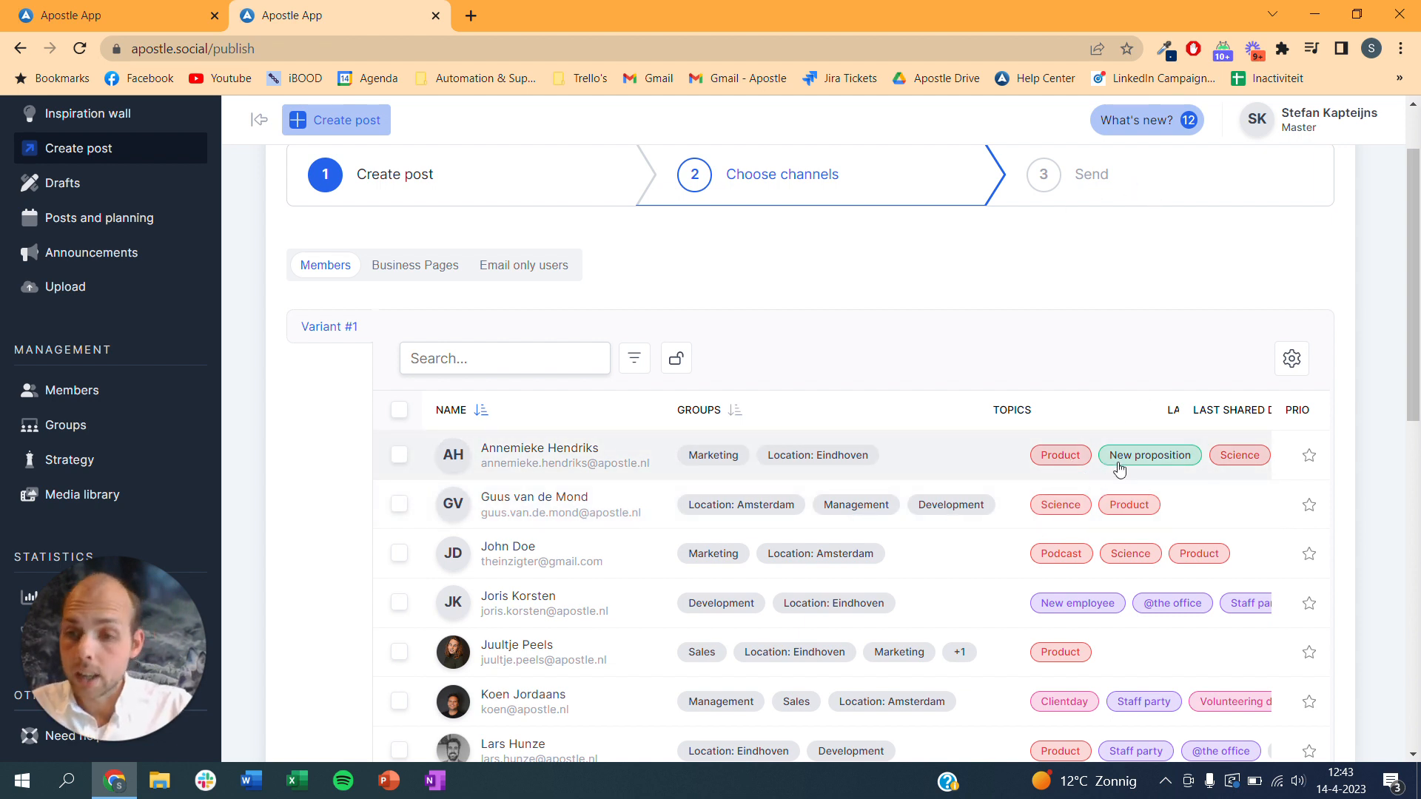
click(1291, 362)
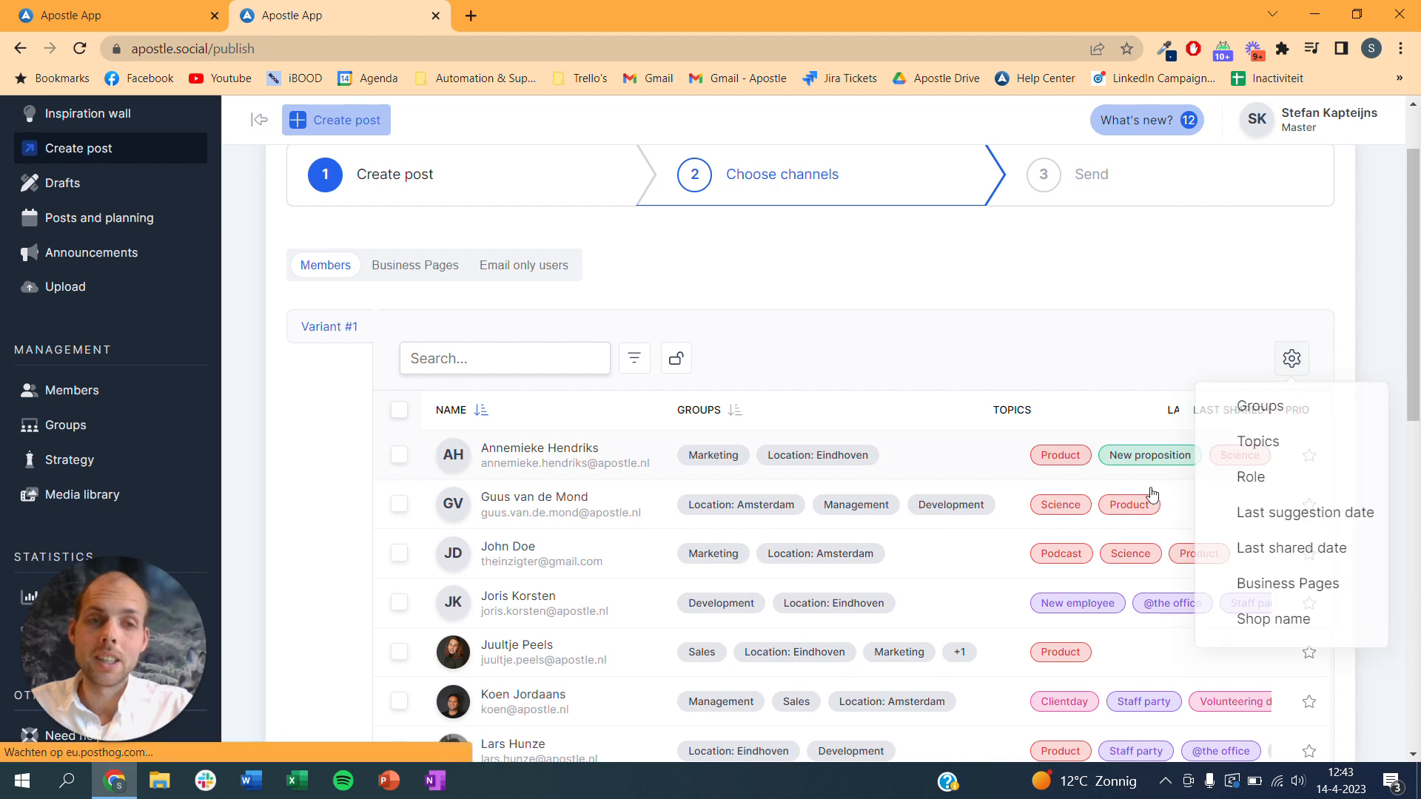
click(1129, 343)
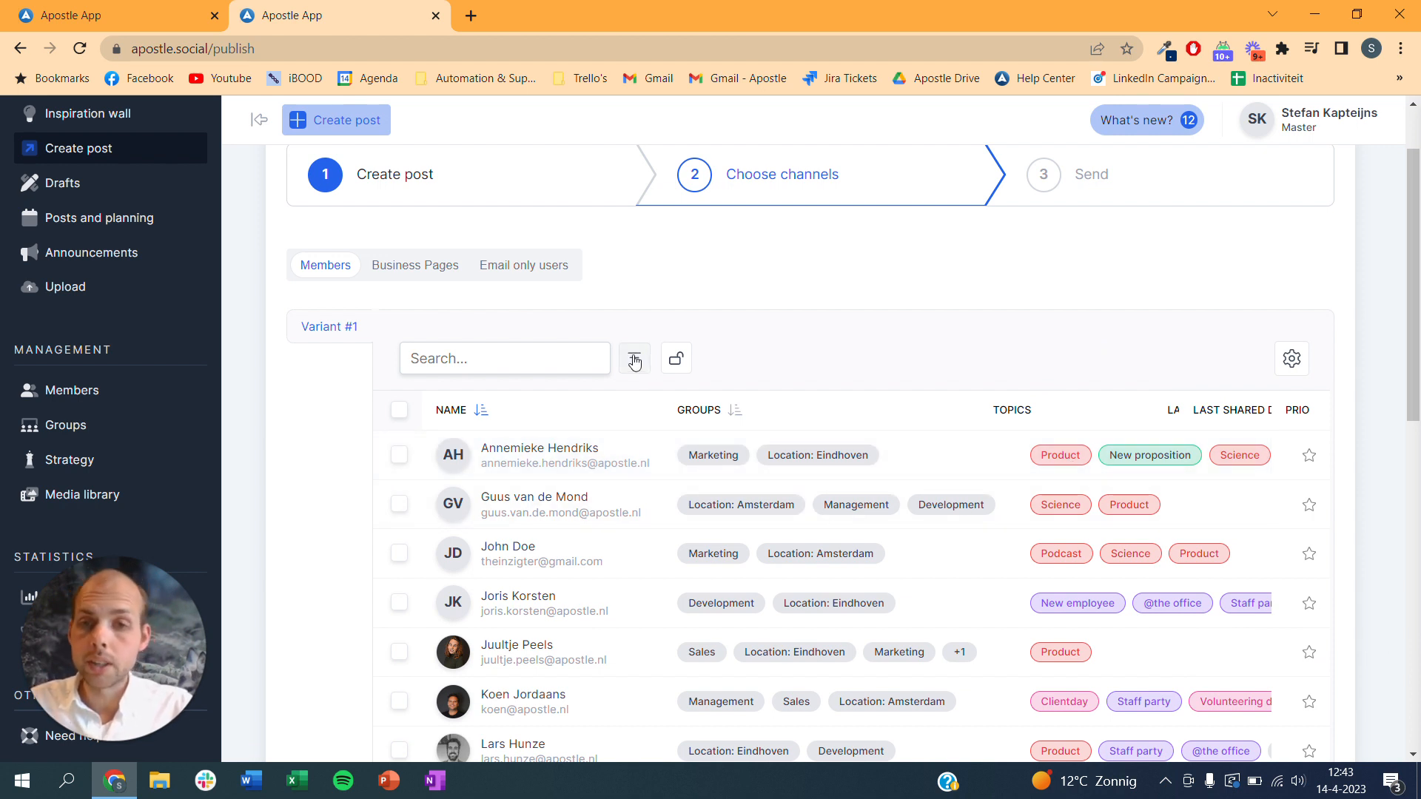
click(634, 361)
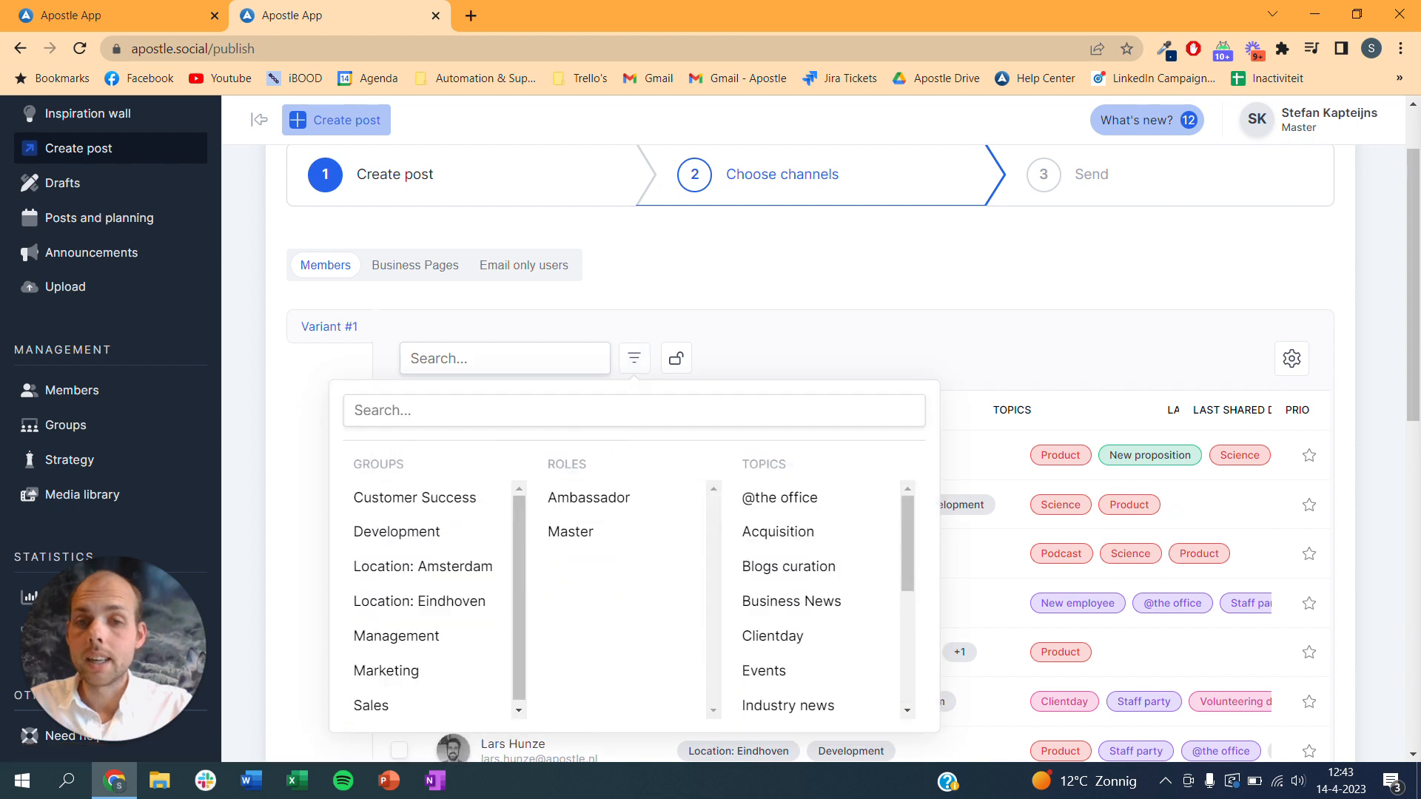
click(805, 506)
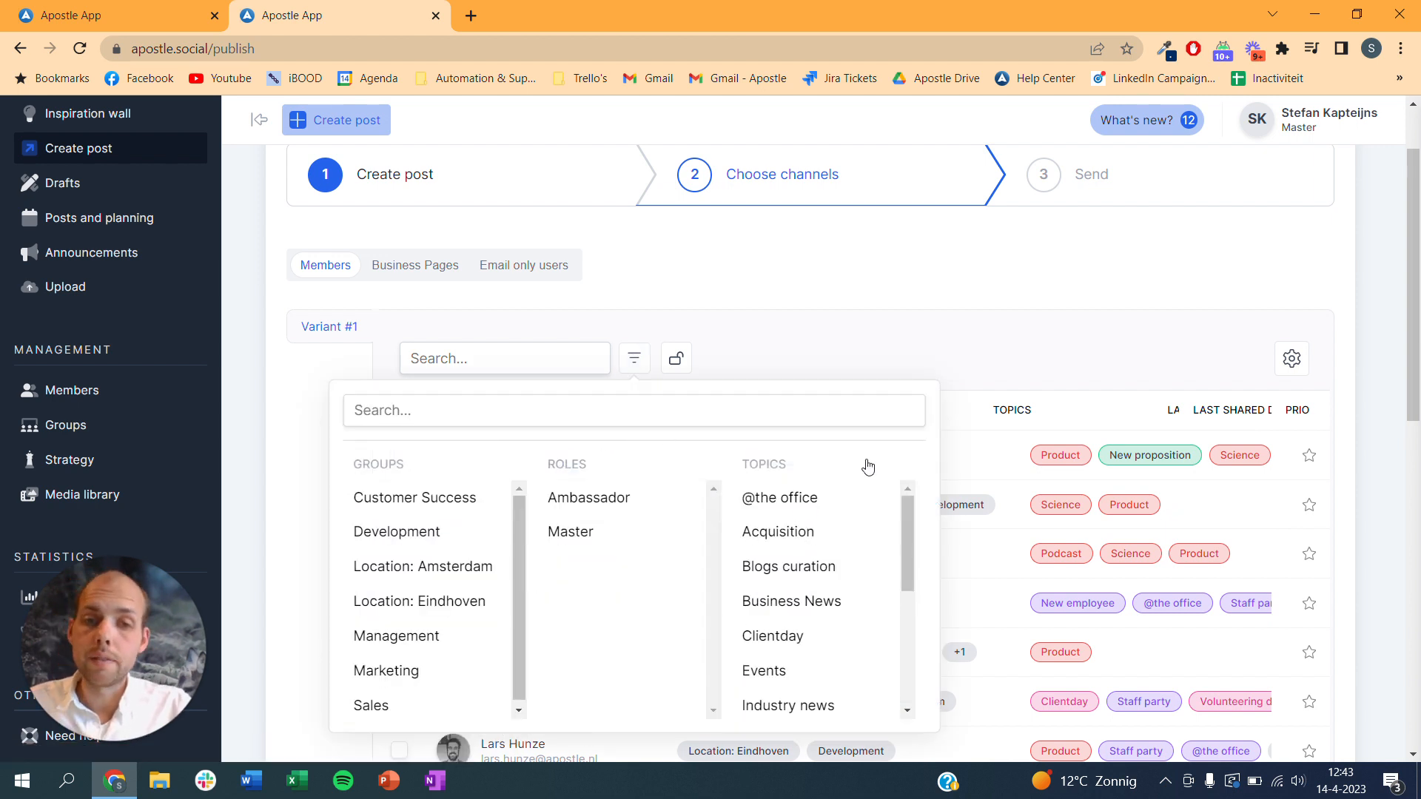
click(799, 336)
scroll(743, 535, down, 1)
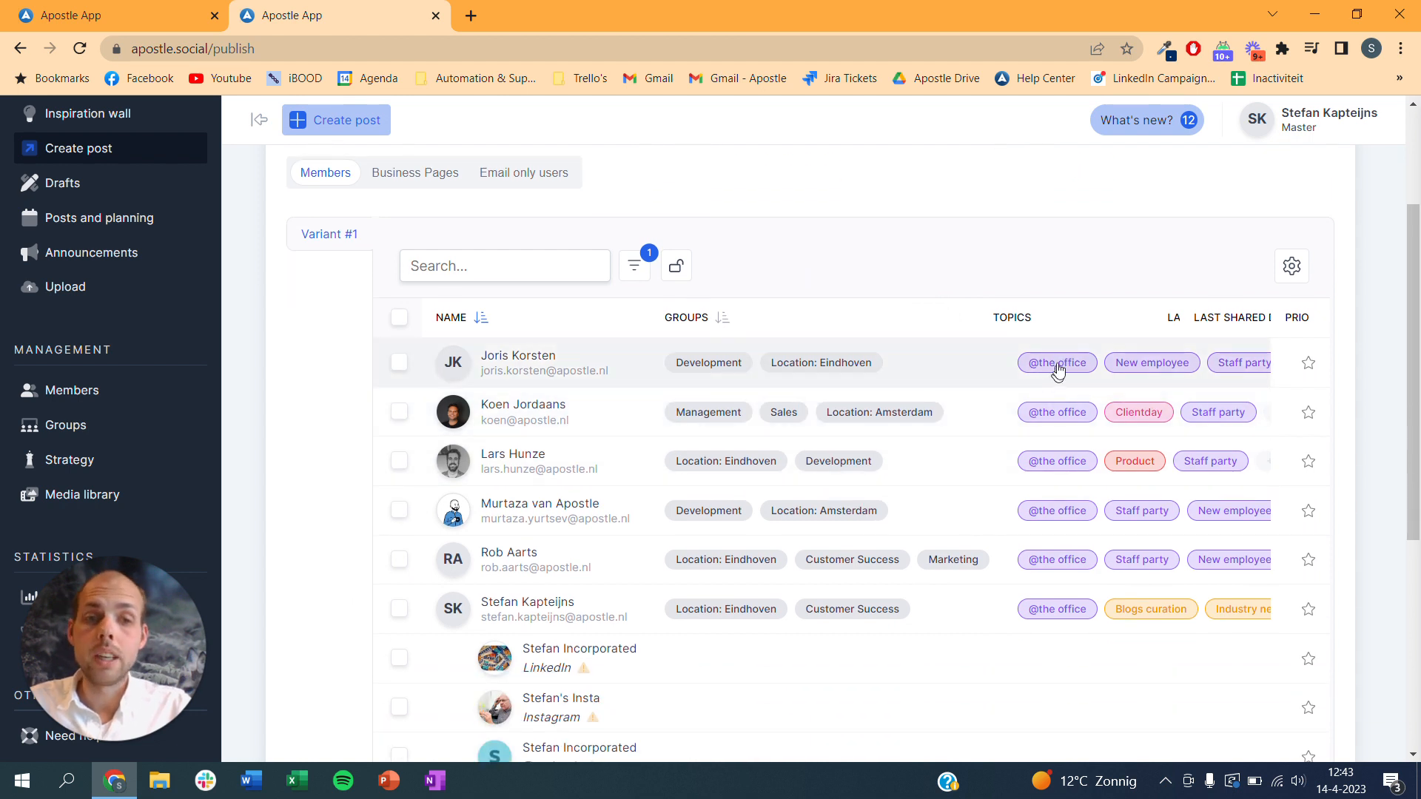
scroll(962, 503, down, 2)
scroll(998, 489, up, 3)
scroll(995, 485, up, 1)
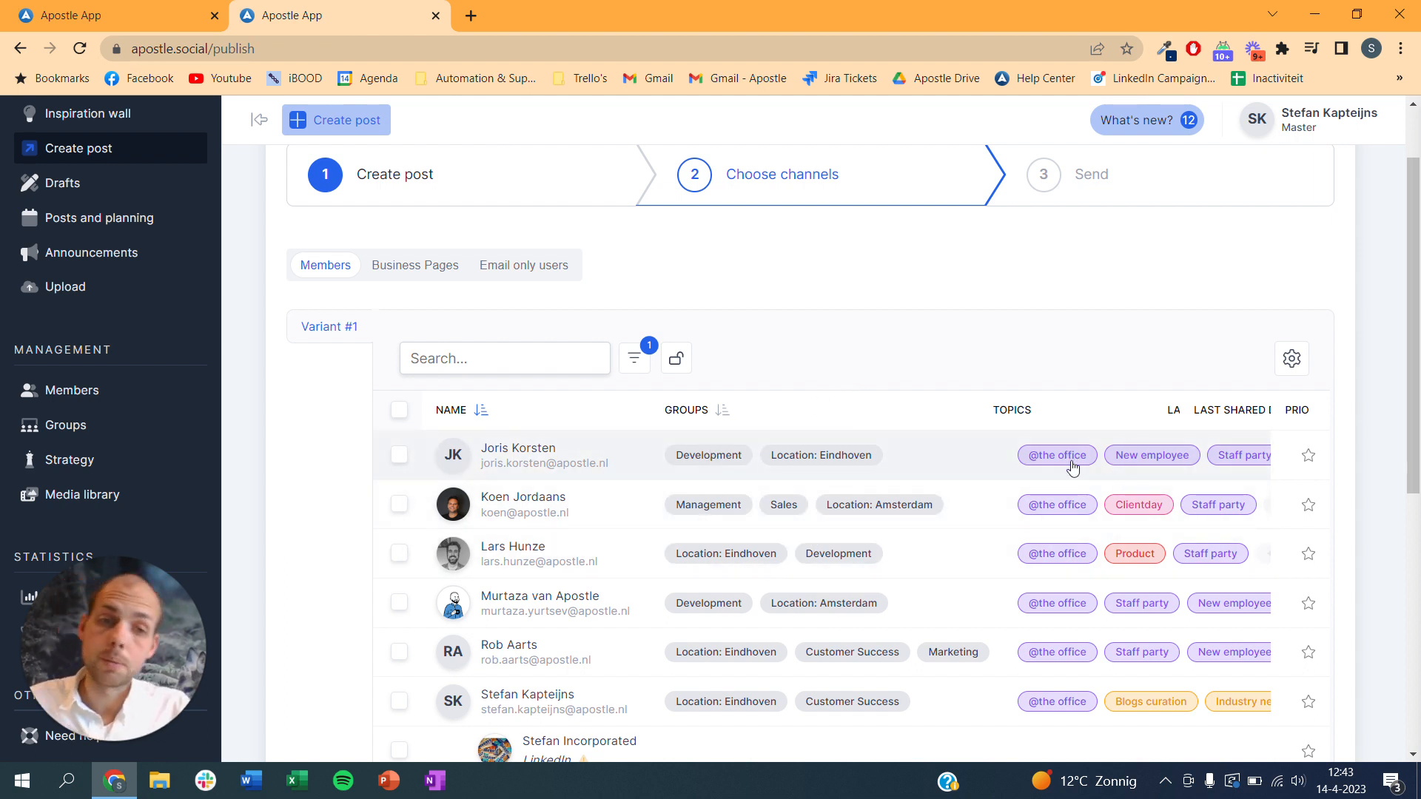
Narrow the post's member list further by adding the Development group to the filter
click(633, 360)
click(417, 533)
click(815, 360)
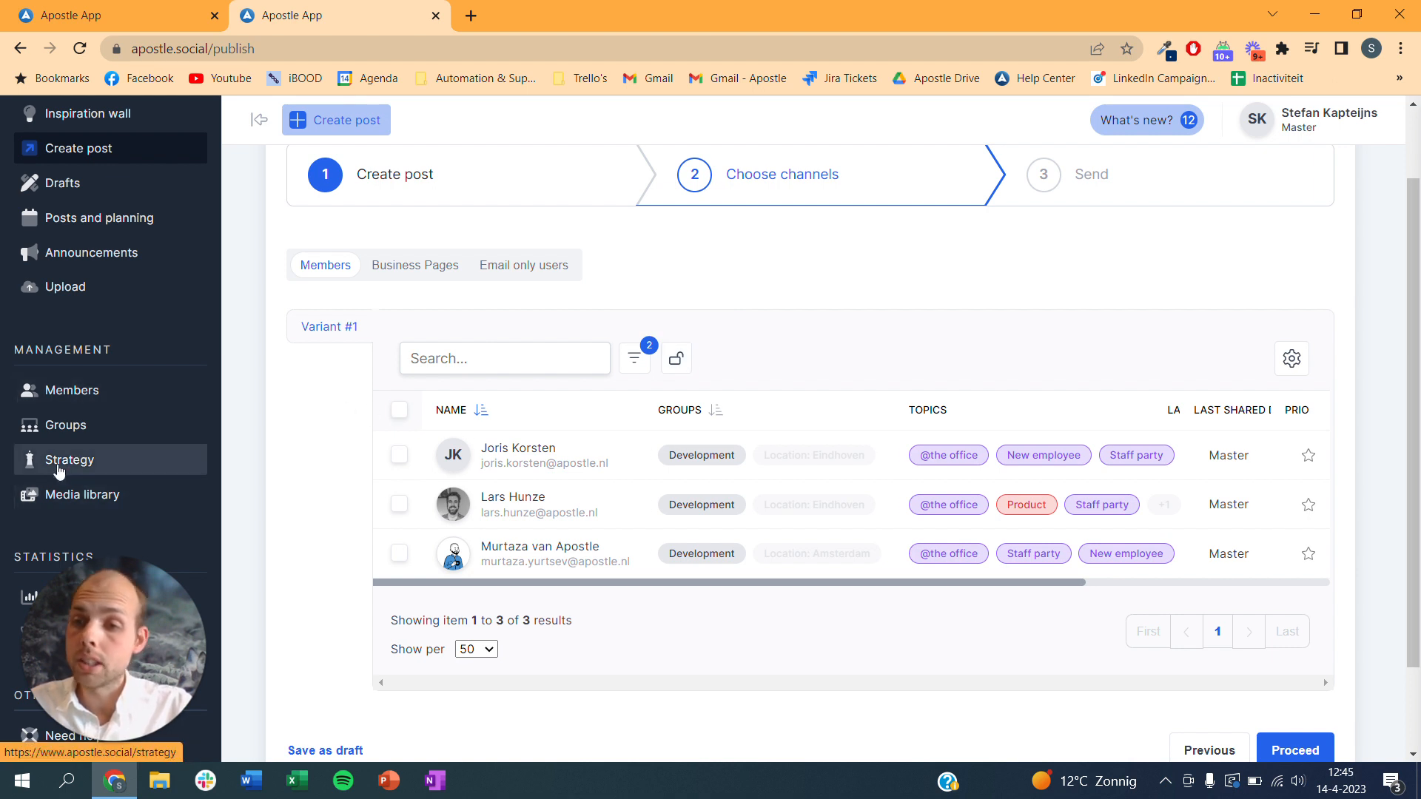
Open the Insights page and examine the post goals, hashtags, inputs and posts per theme under General statistics
scroll(132, 390, down, 1)
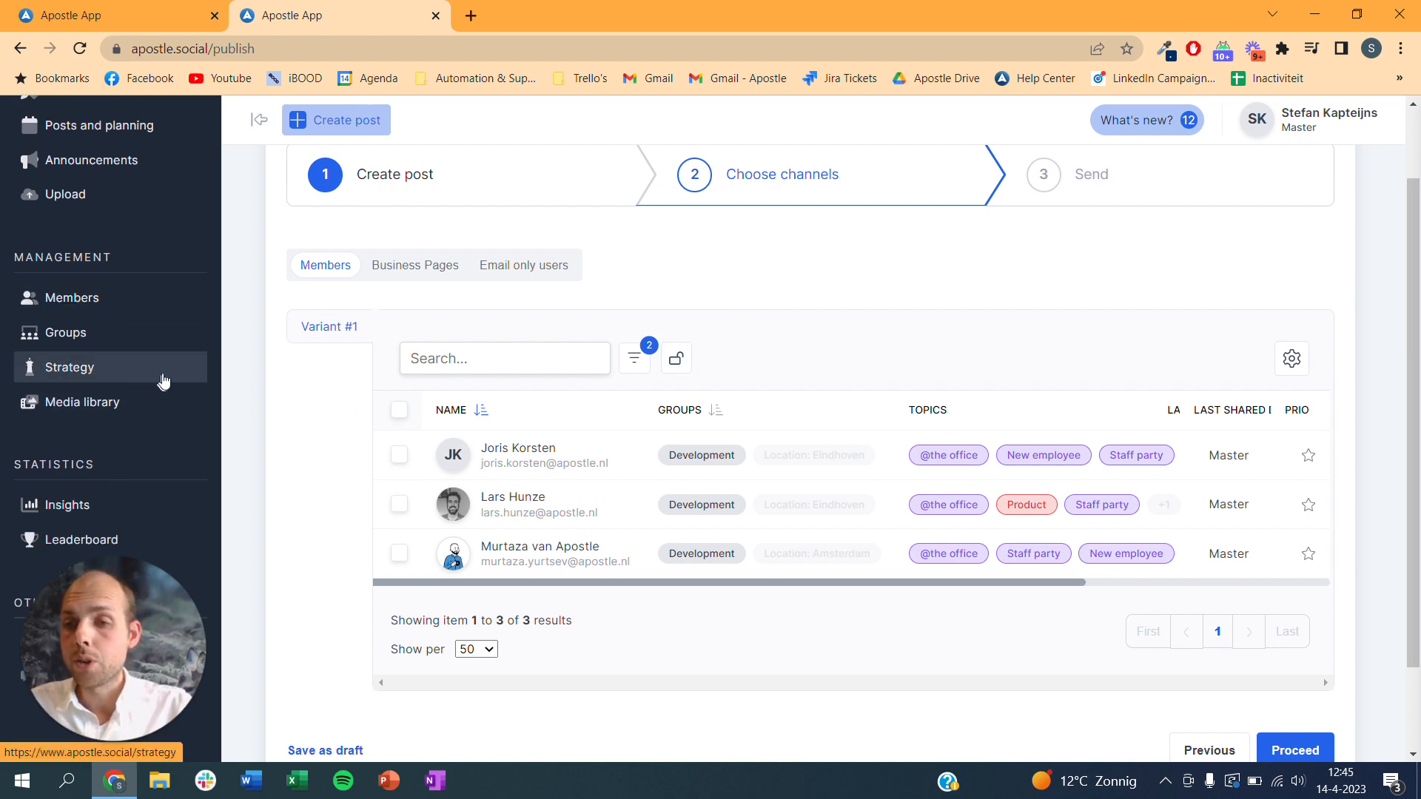
click(90, 510)
scroll(604, 455, down, 12)
scroll(604, 459, down, 6)
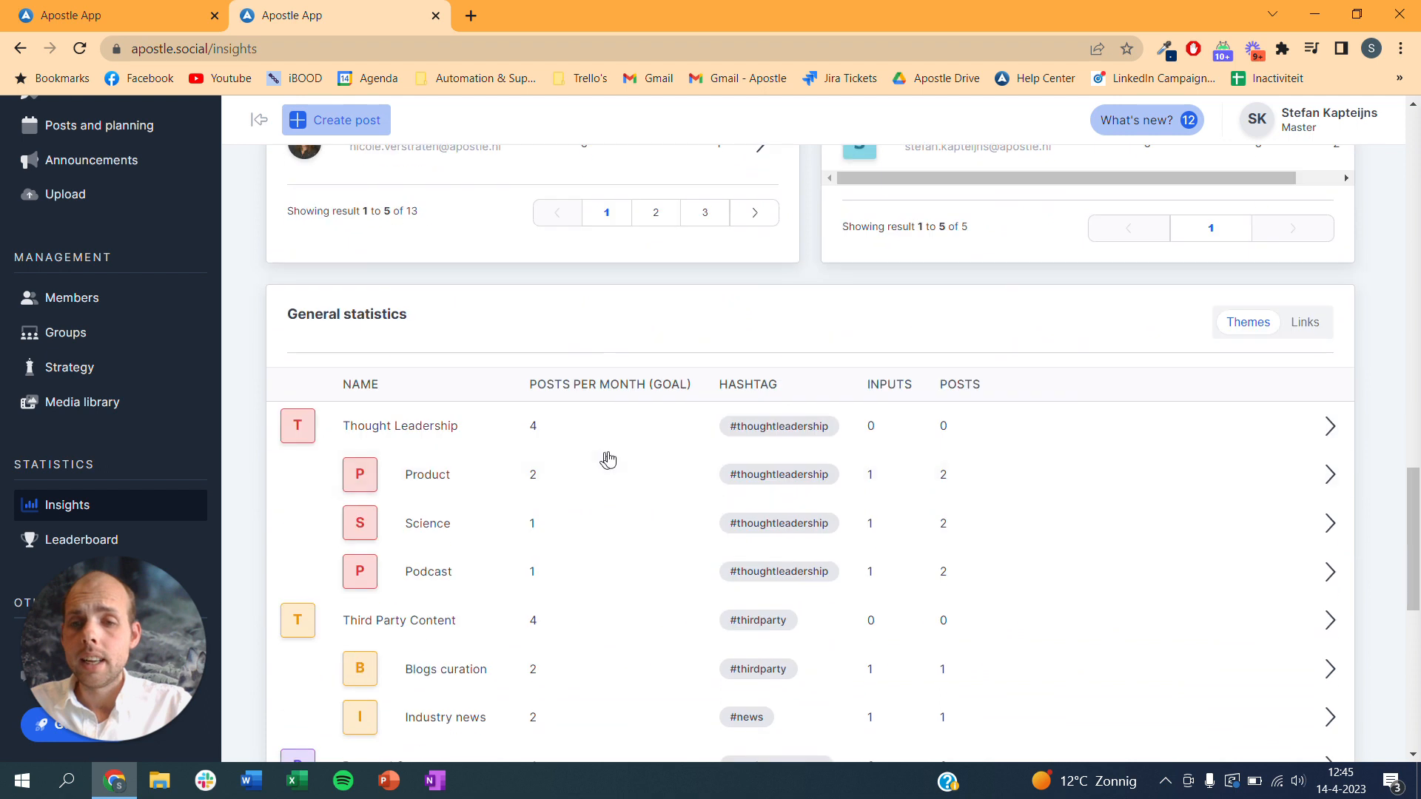
triple_click(348, 313)
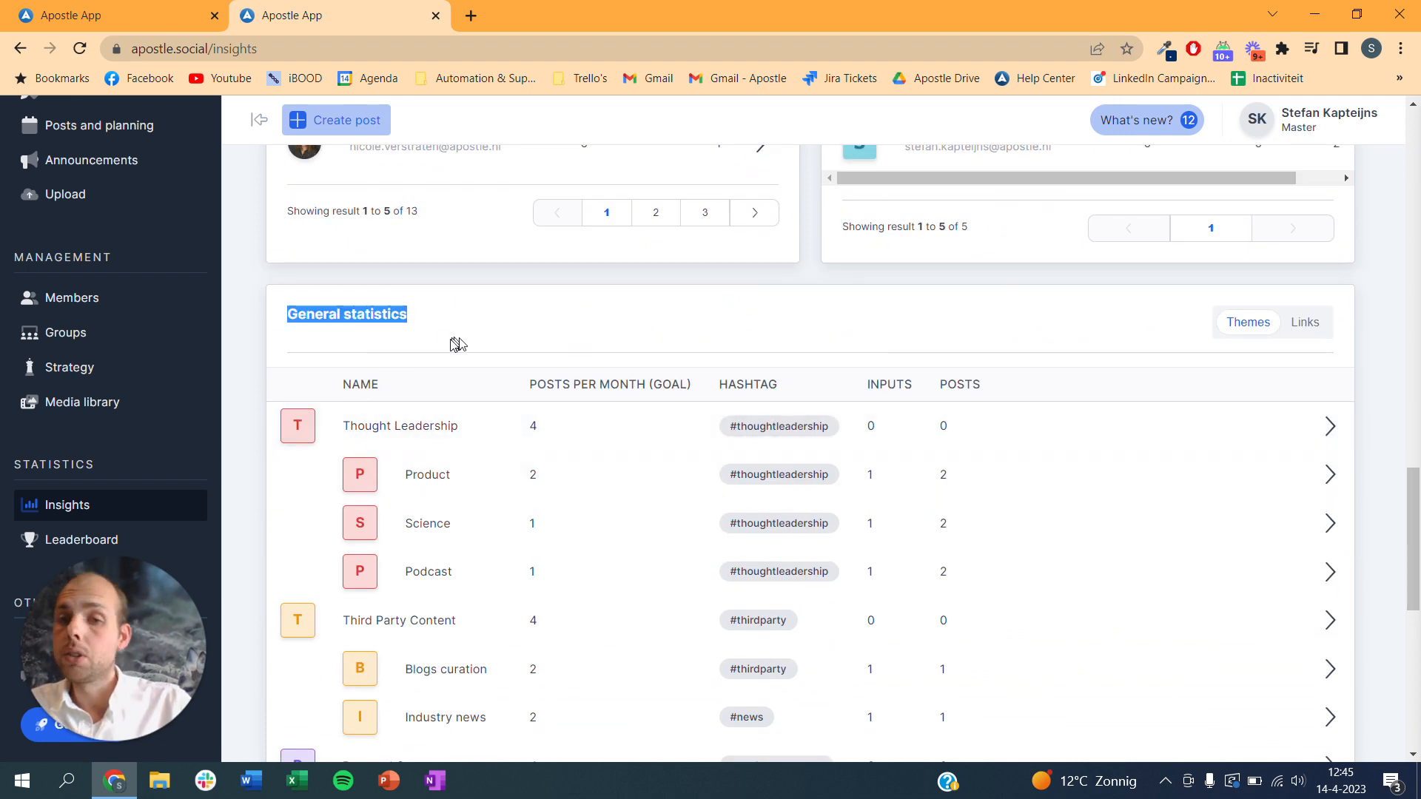
scroll(485, 326, down, 1)
scroll(529, 350, down, 1)
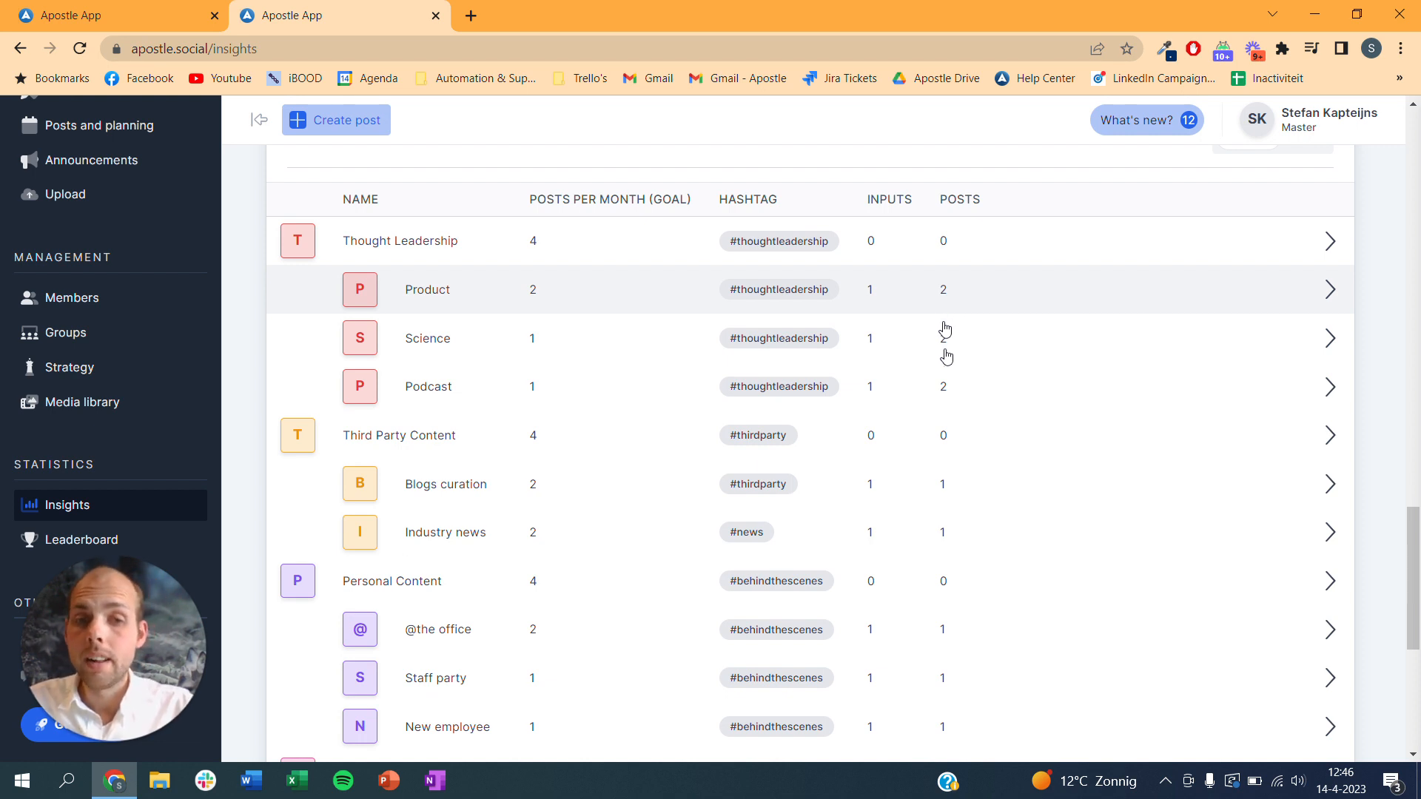
scroll(948, 319, down, 6)
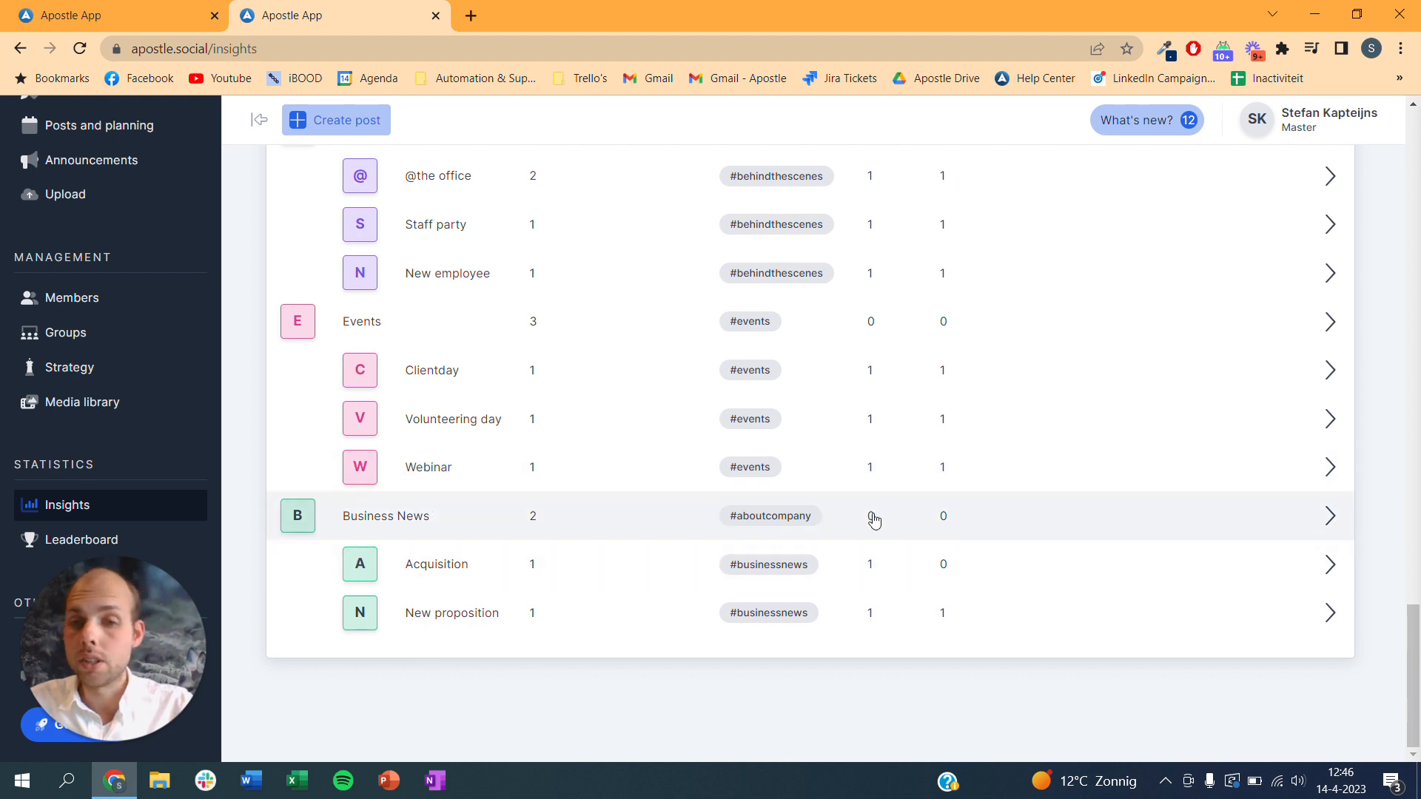
scroll(864, 533, up, 1)
scroll(844, 444, up, 5)
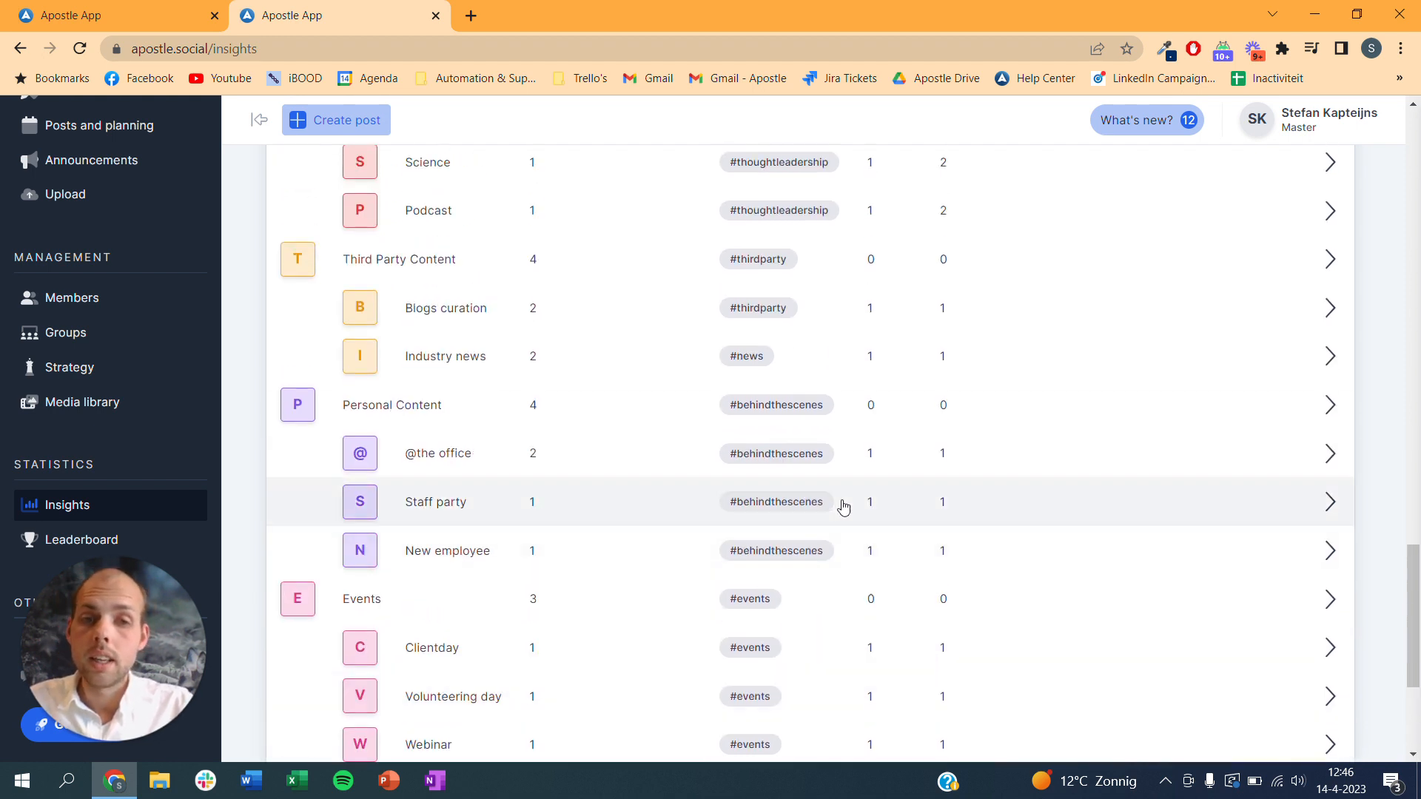